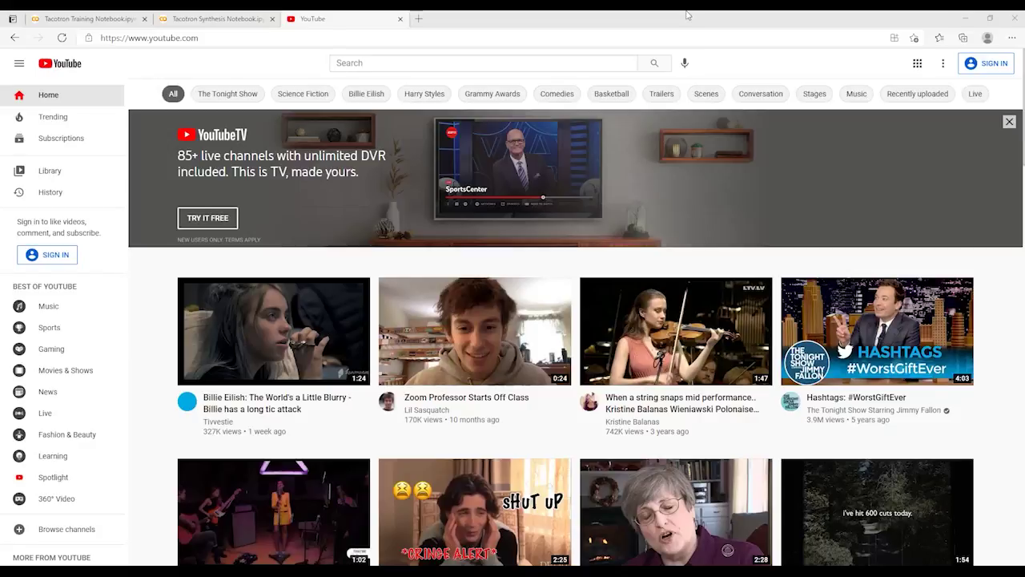
- Search YouTube for "Jimmy Fallon"
click(500, 65)
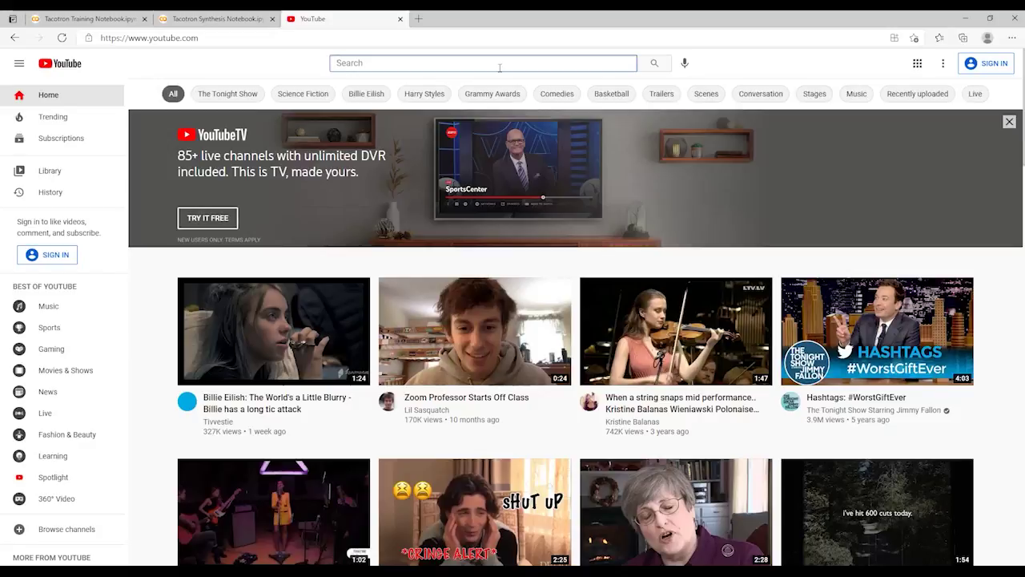
mouse_move(924, 345)
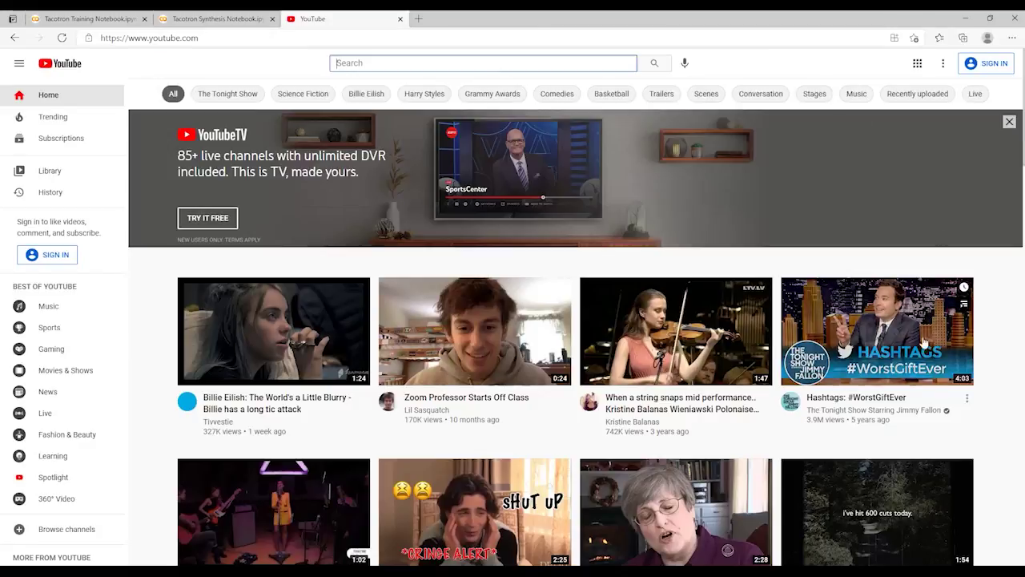
text(Ji)
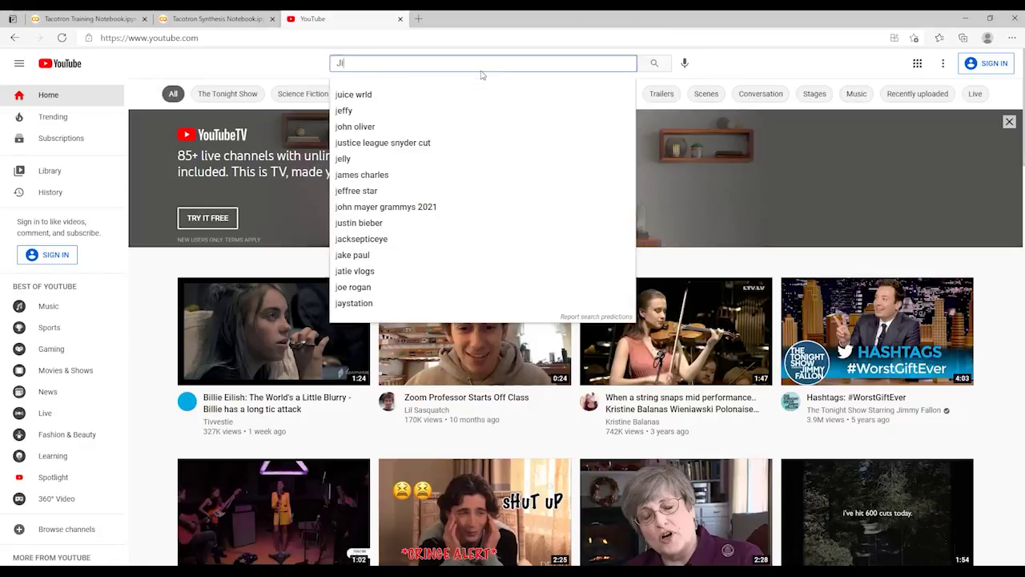
text(mmy Fallon)
key(Return)
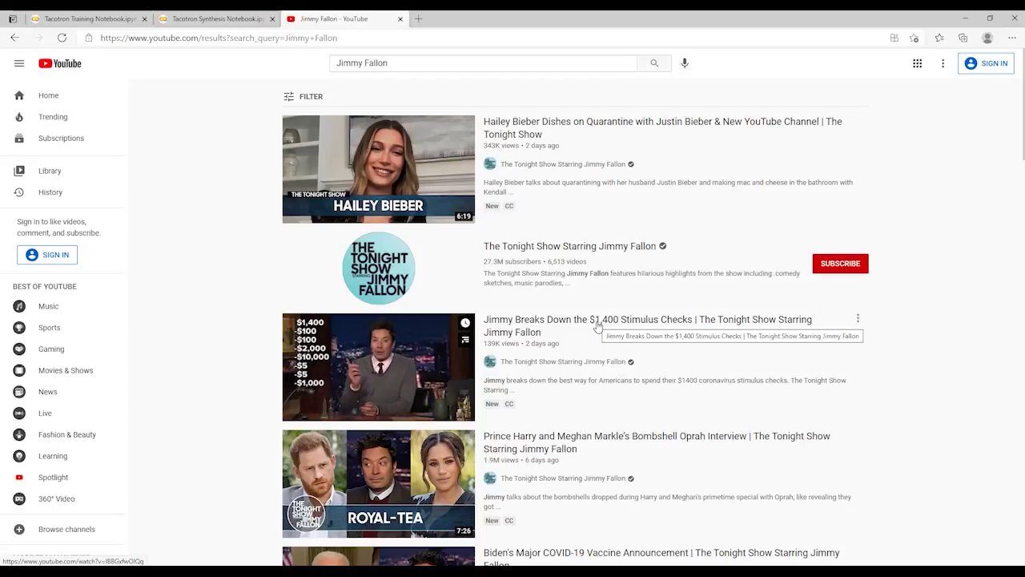
- Open the video "Jimmy Breaks Down the $1,400 Stimulus Checks" from the results and pause its playback
click(476, 64)
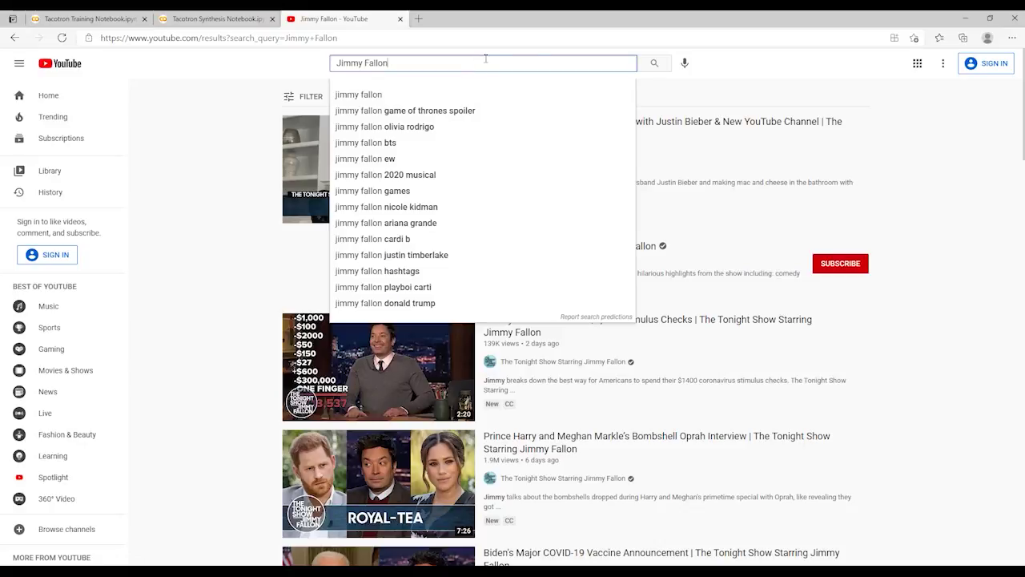
click(705, 61)
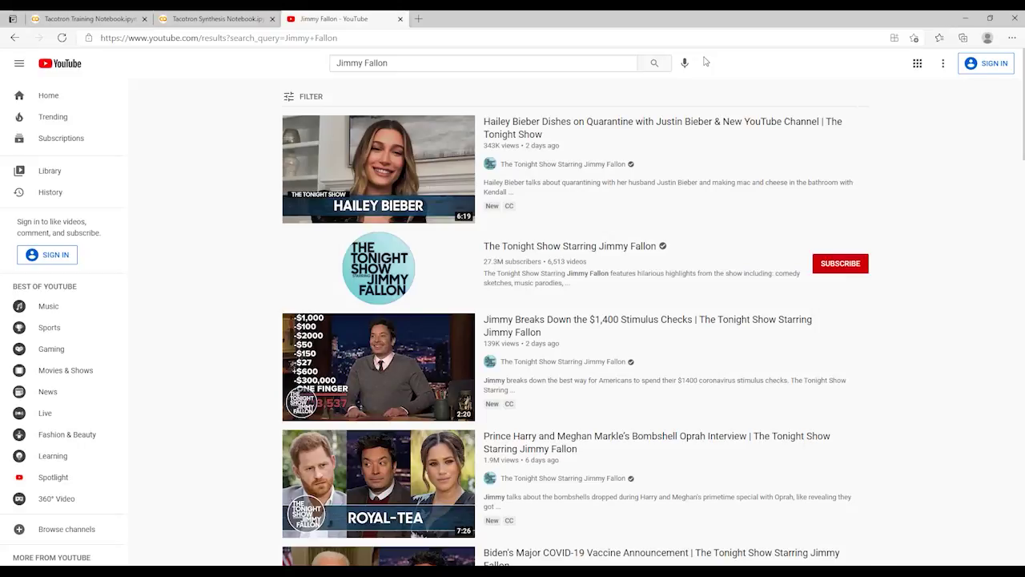
click(572, 321)
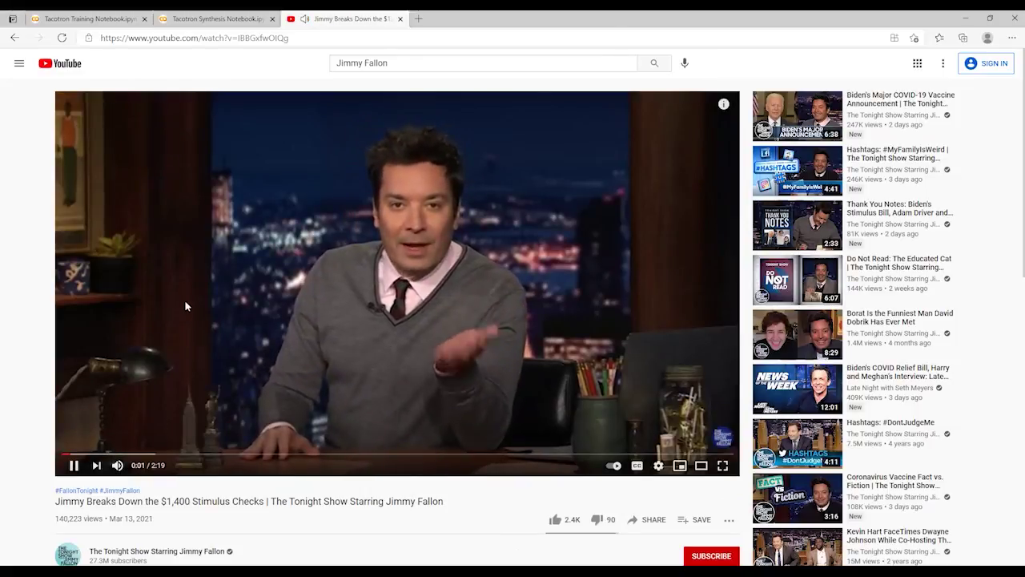
click(186, 299)
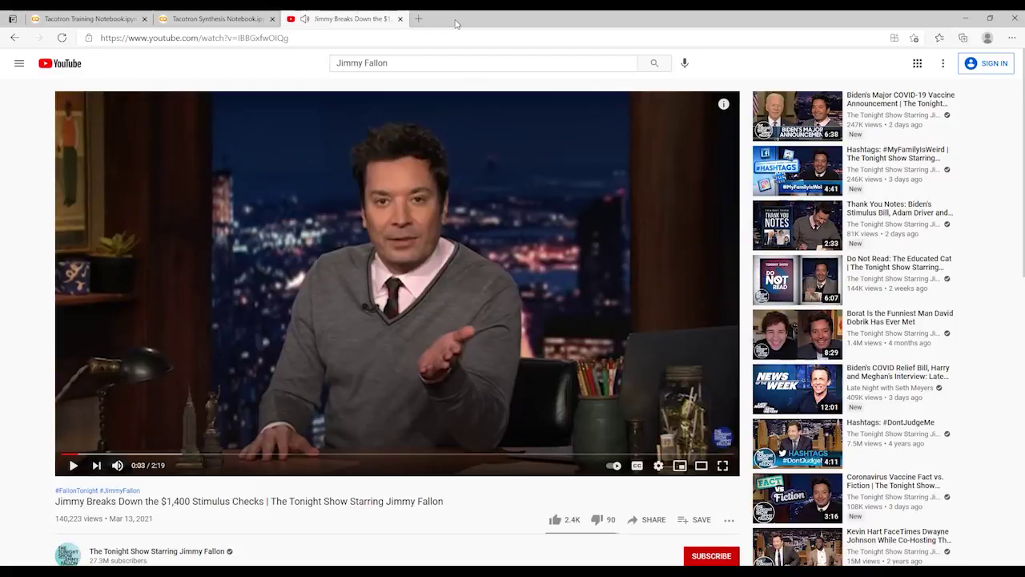
- Search the web for "youtube to mp3" in a new tab and open the ytmp3.cc converter
click(420, 18)
text(yo)
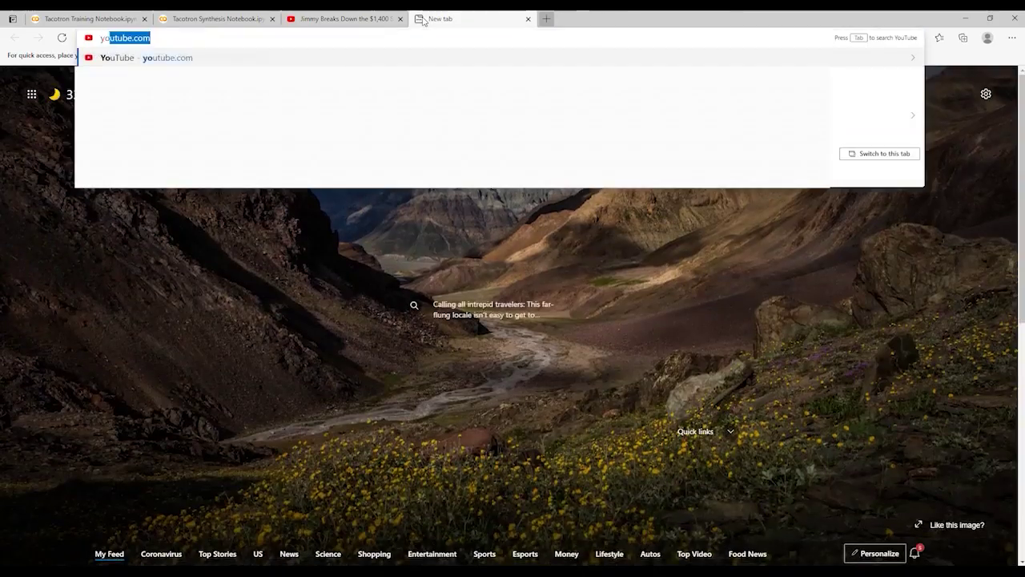
text(utube to mp3)
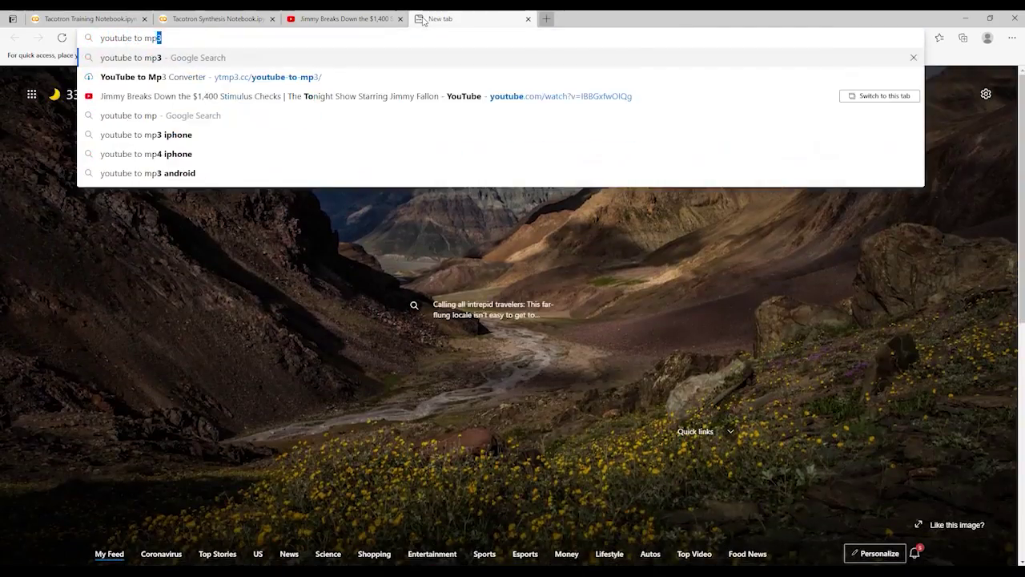
key(Return)
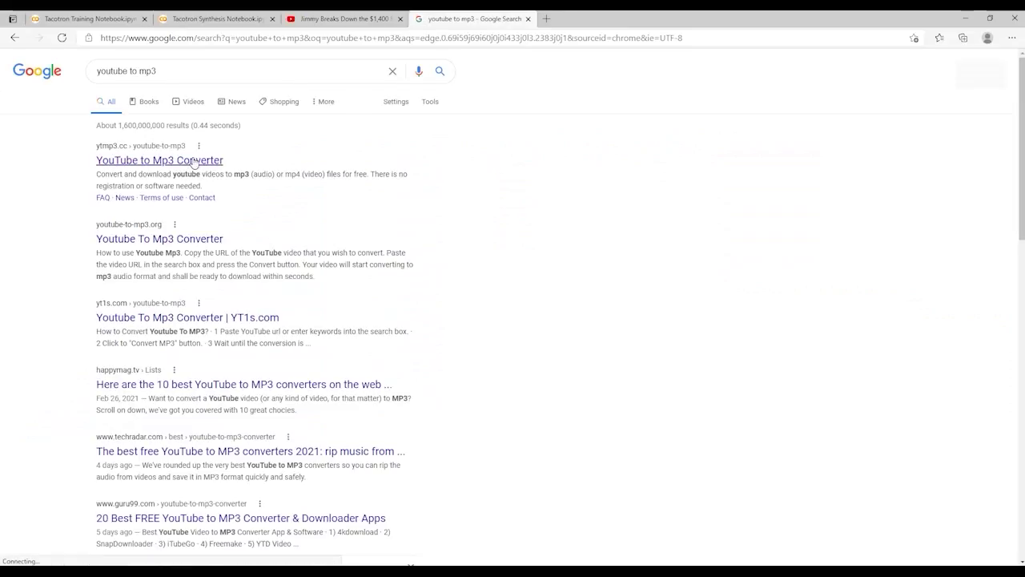
click(190, 163)
- Copy the address of the Jimmy Fallon video into the YtMp3 converter and convert it to MP3
click(353, 16)
click(192, 37)
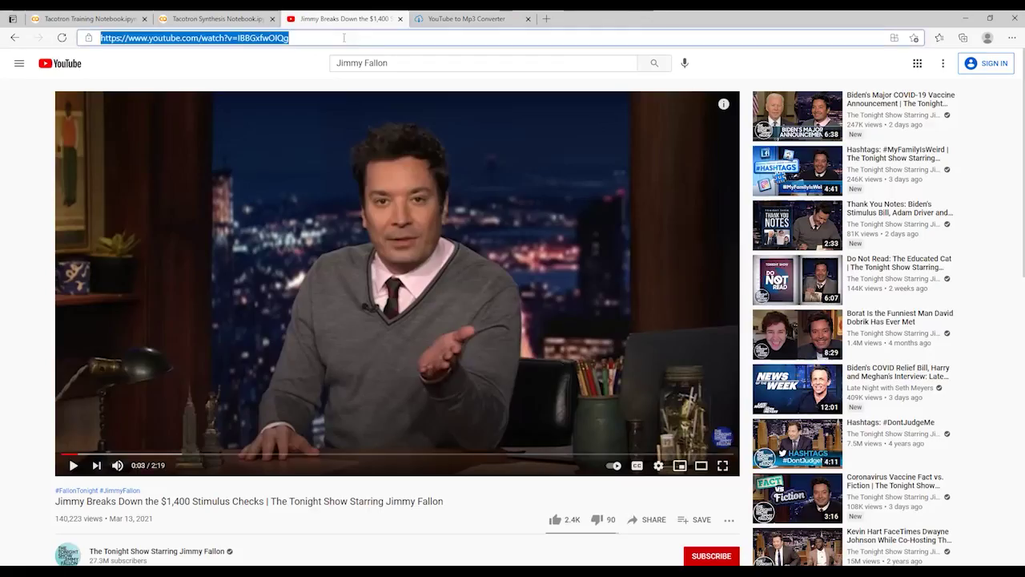
key(ctrl+c)
click(465, 18)
click(440, 176)
key(ctrl+v)
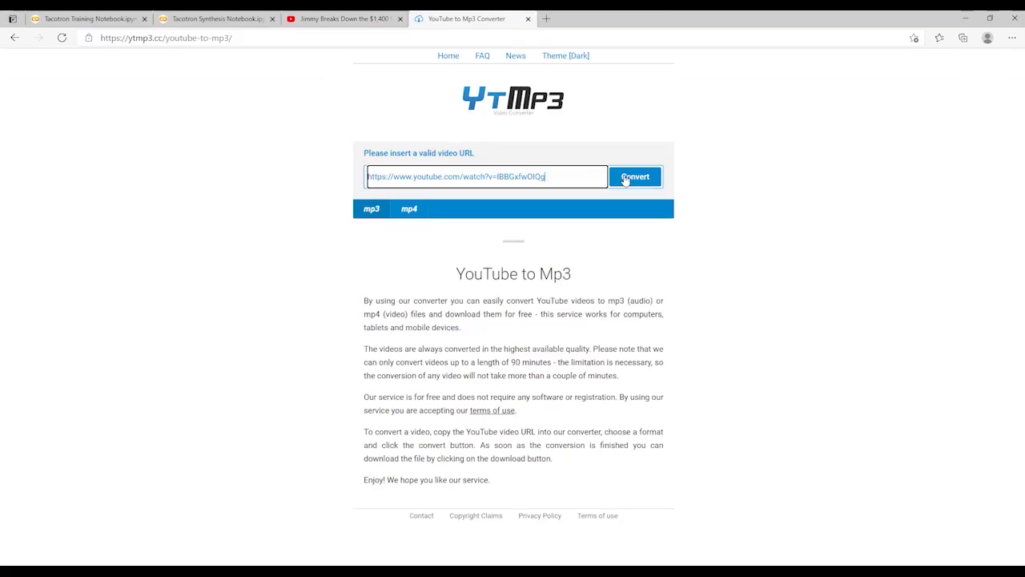
click(625, 177)
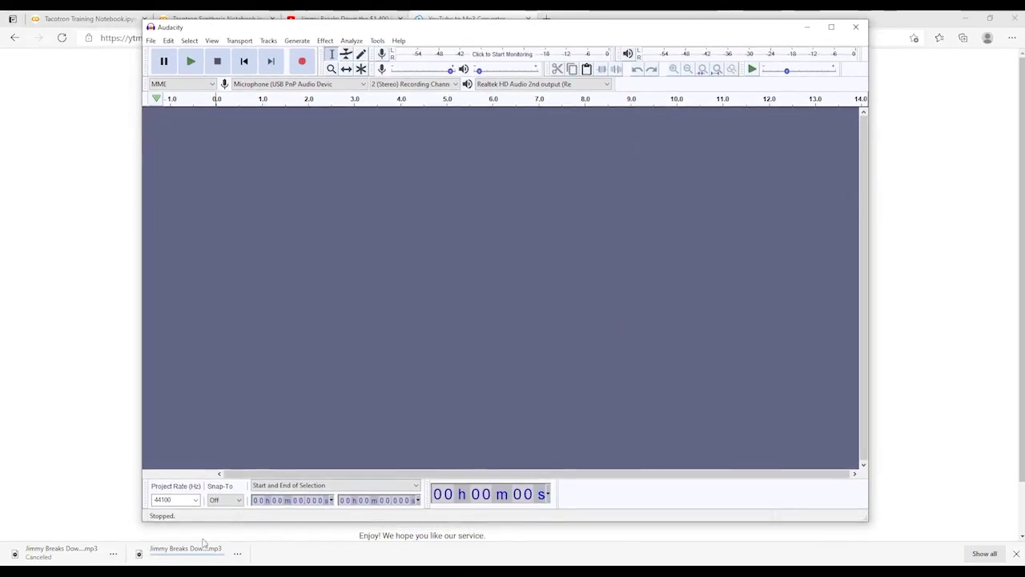
- Load the downloaded MP3 from the browser into Audacity and maximize the Audacity window
click(152, 561)
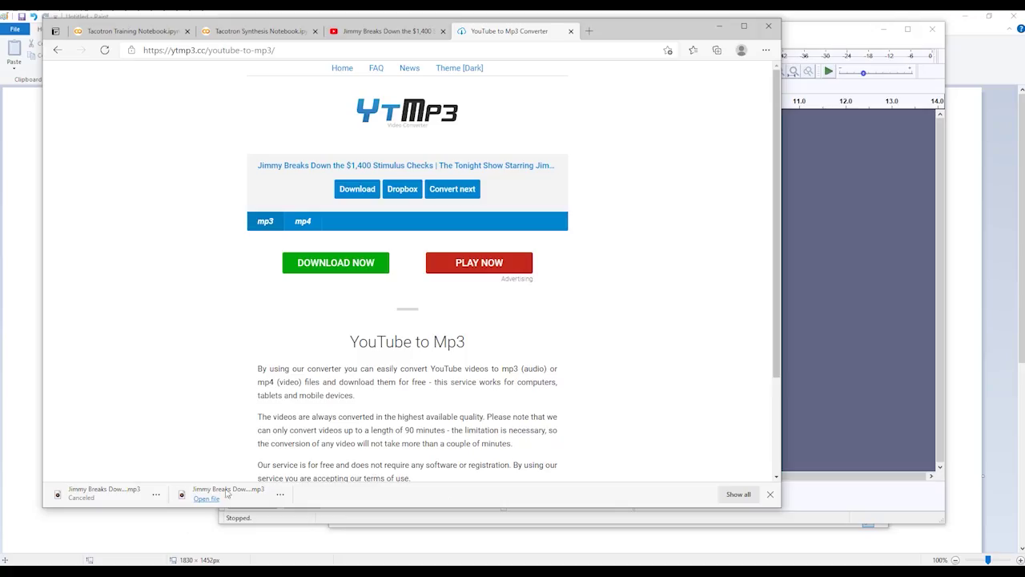
drag(252, 490, 838, 234)
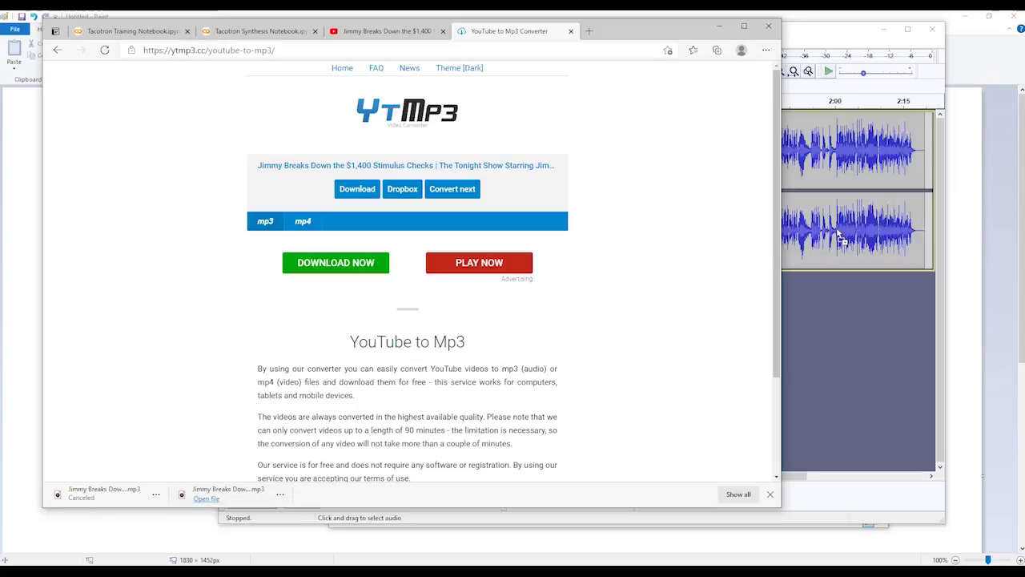
click(743, 25)
click(424, 566)
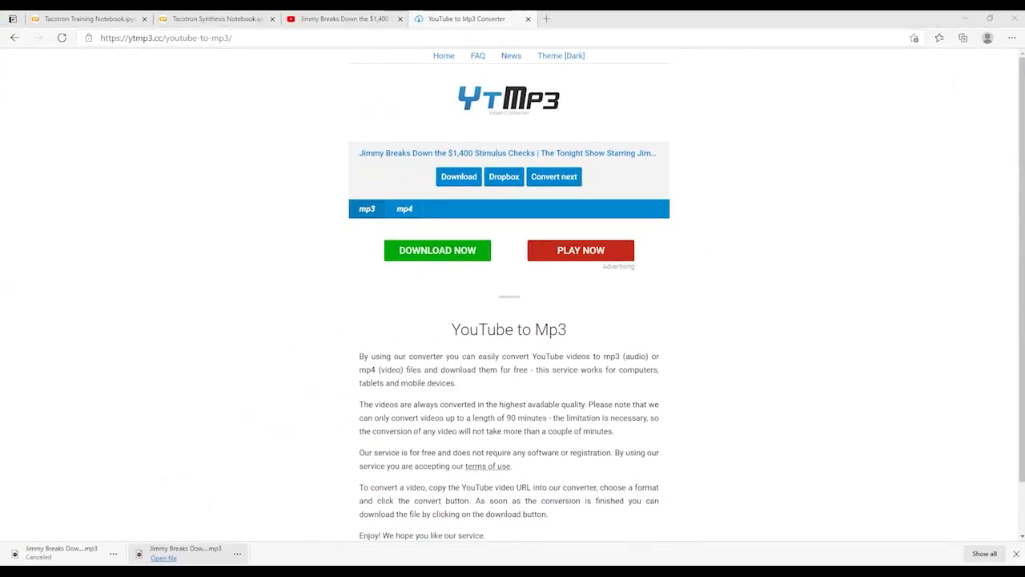
double_click(722, 36)
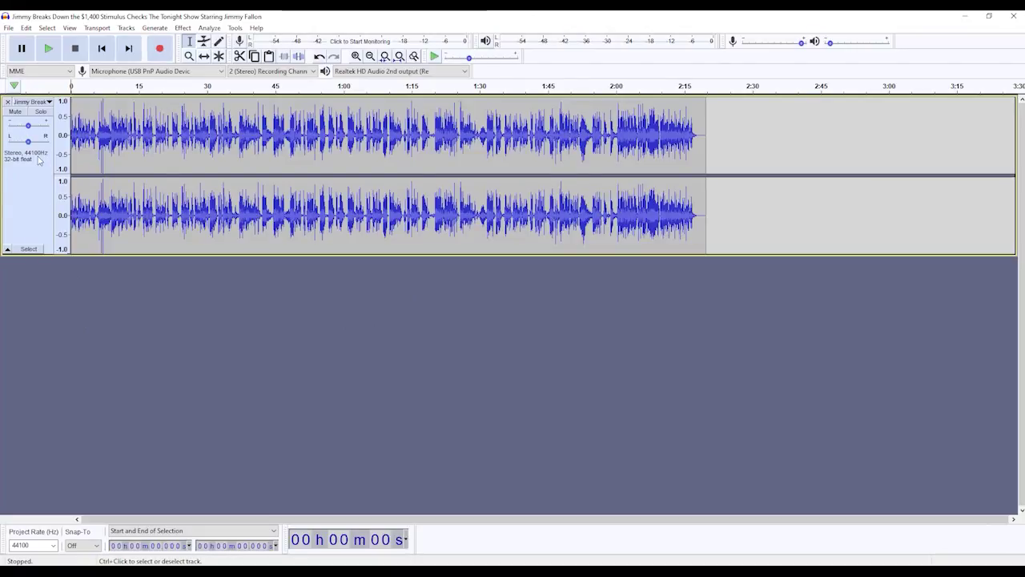
- Set the project rate to 22050 Hz and split the stereo track to mono
click(52, 545)
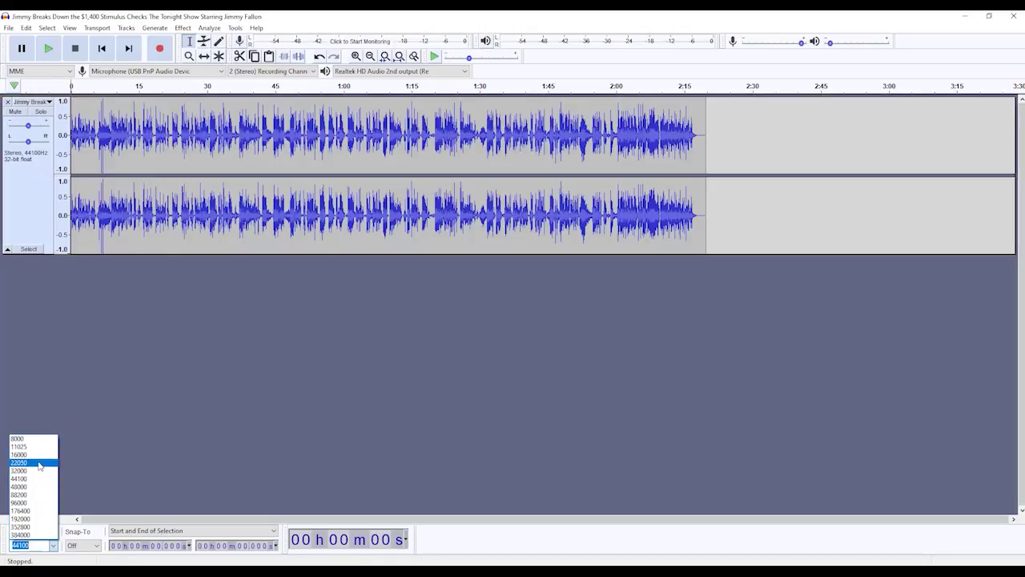
click(38, 463)
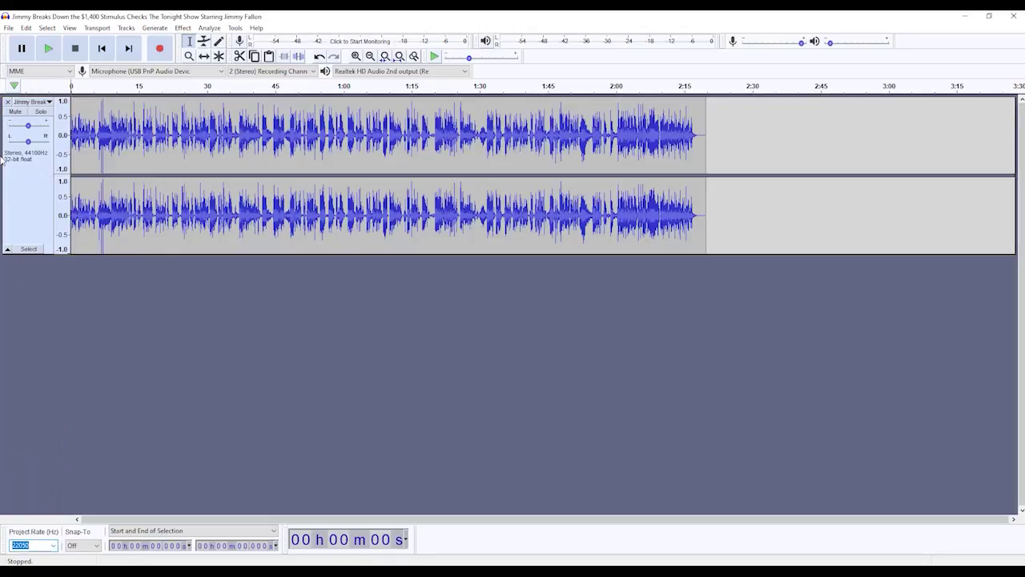
click(32, 102)
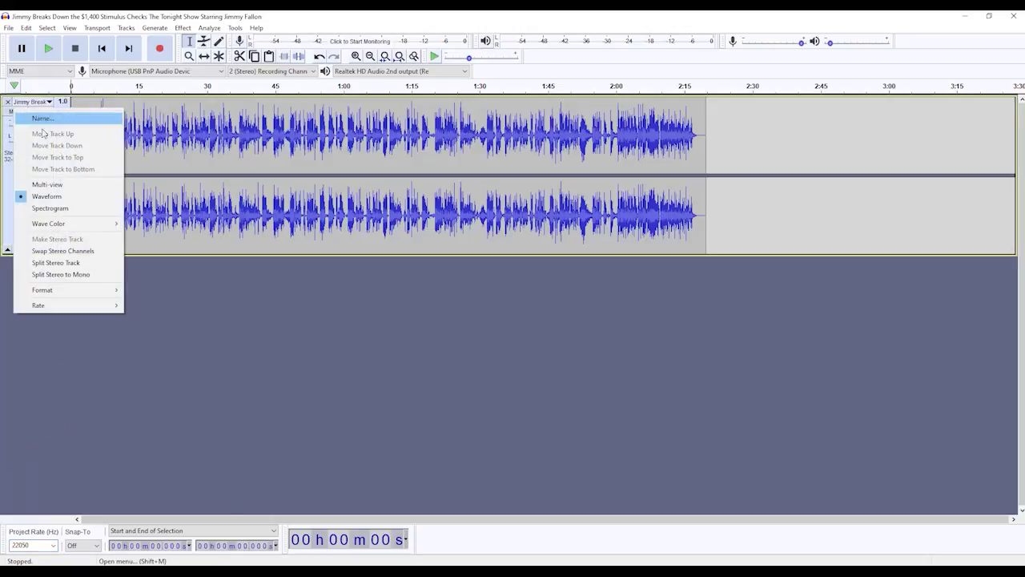
click(81, 277)
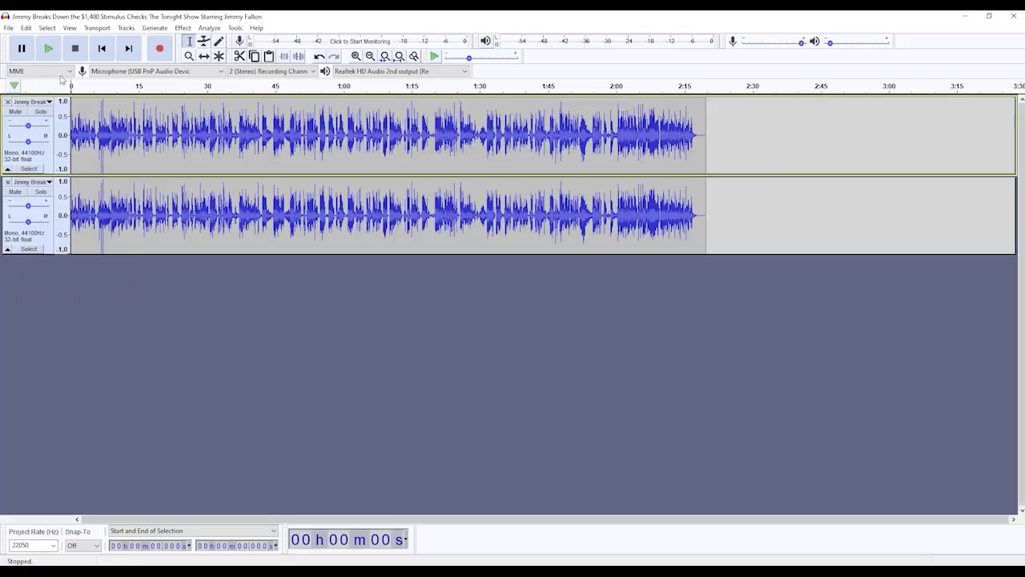
- Play the start of the upper track and label the phrase from about 1.6 to 4.3 s as 1
click(356, 56)
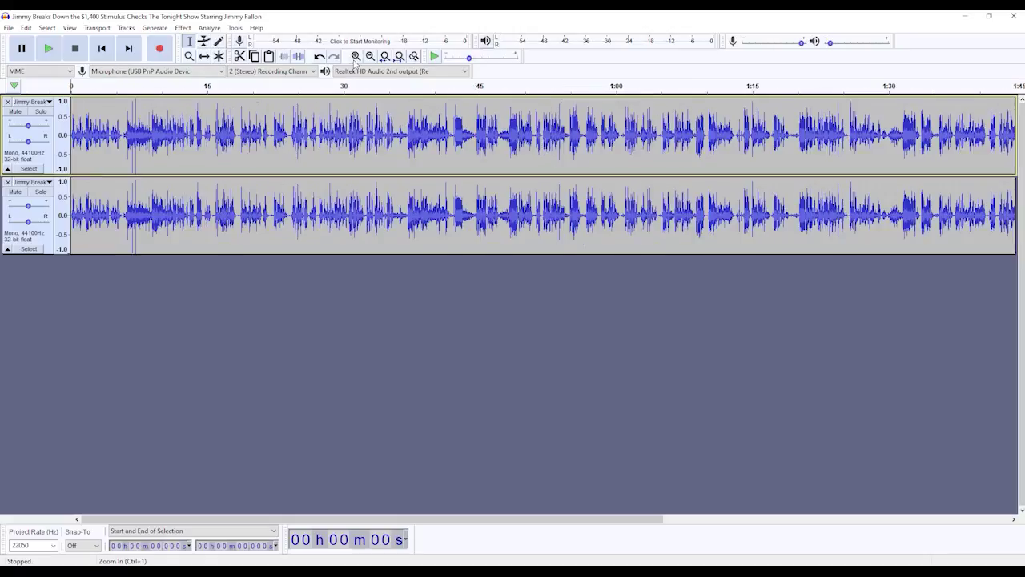
click(355, 56)
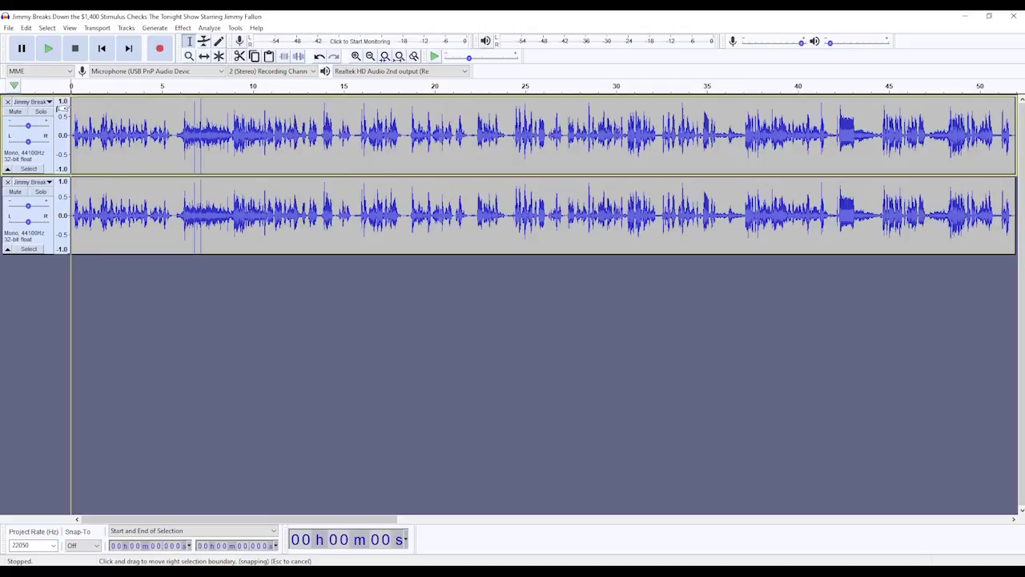
click(73, 104)
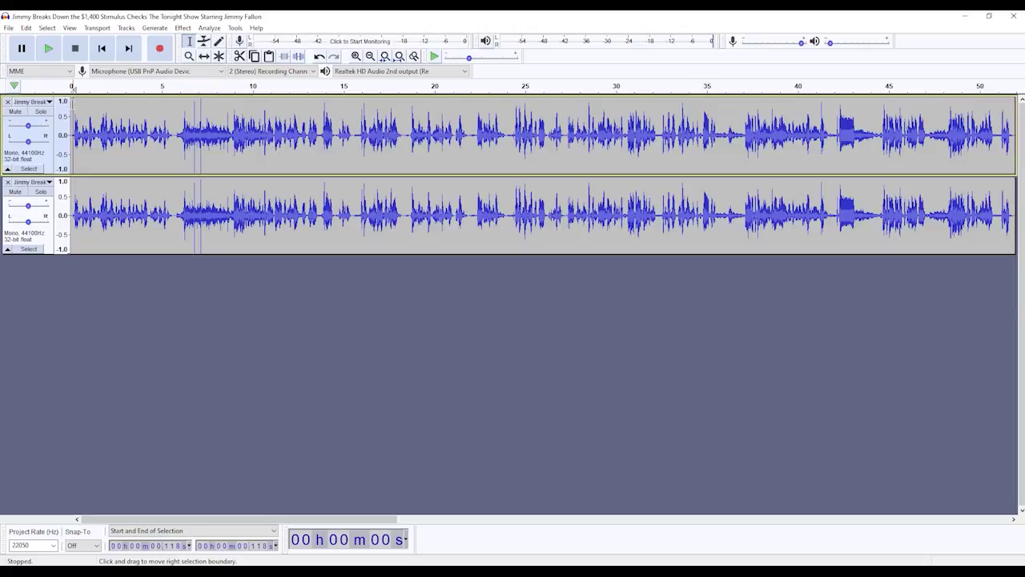
click(100, 128)
key(space)
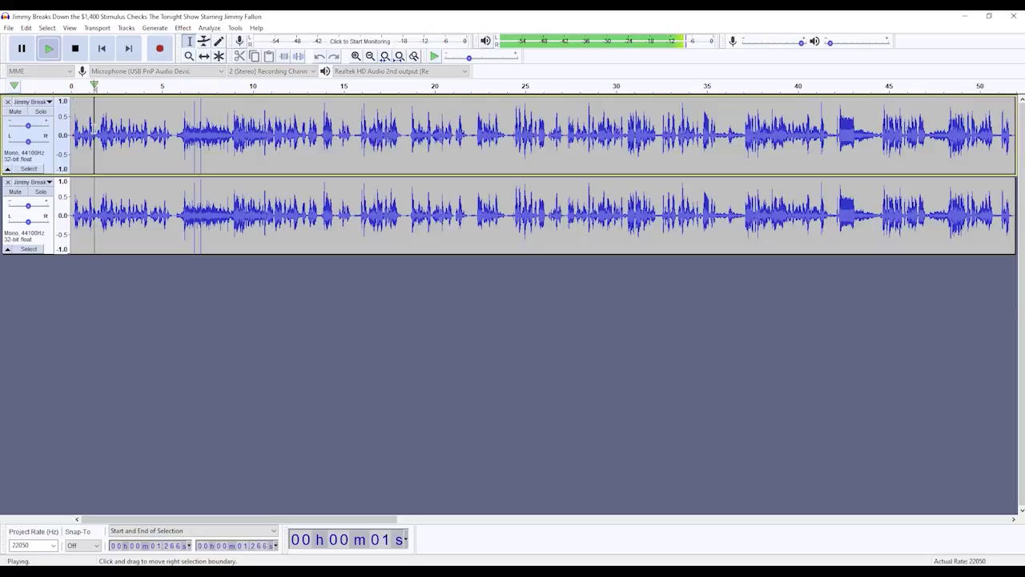
key(space)
drag(100, 128, 149, 138)
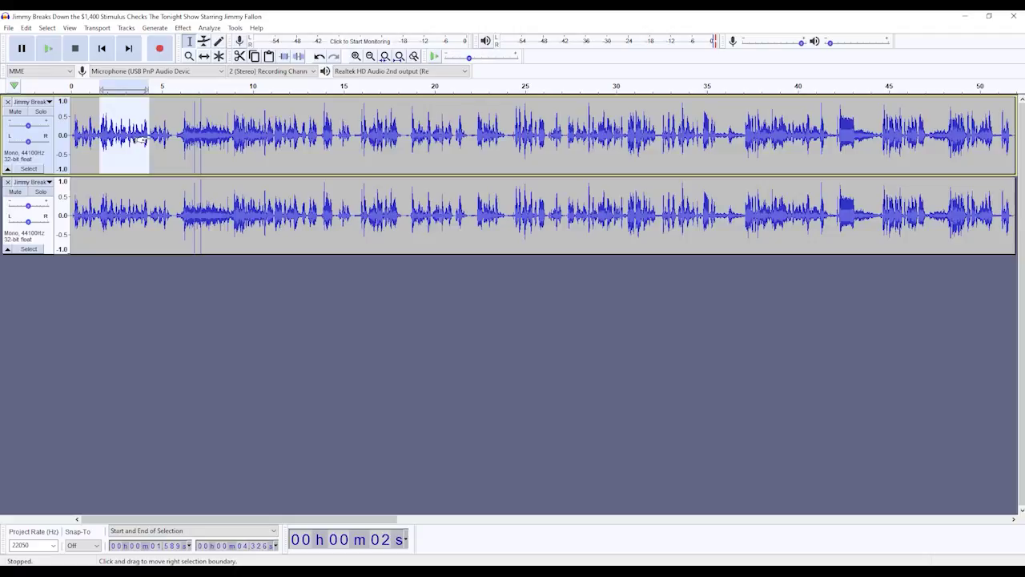
key(ctrl+b)
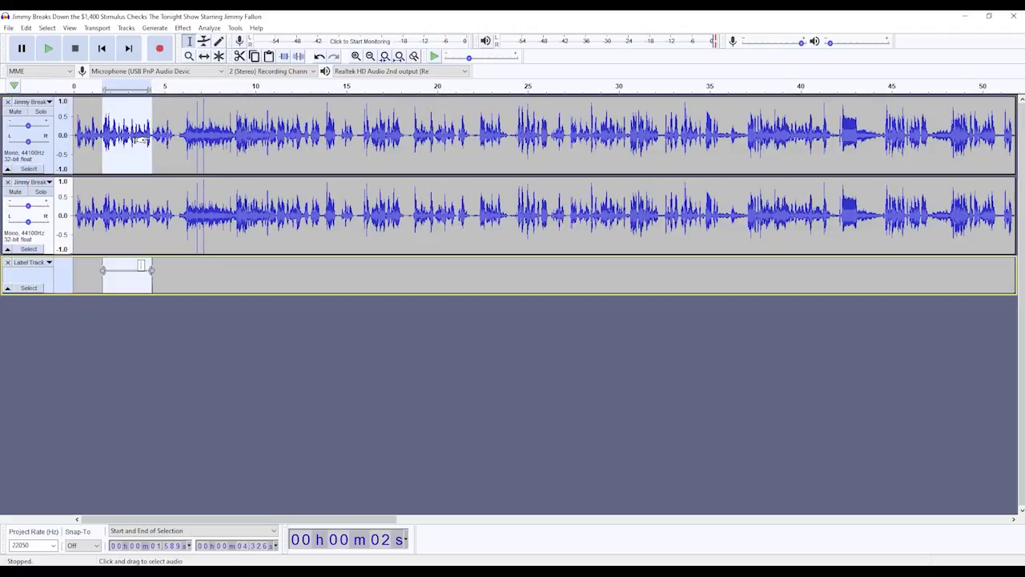
text(1)
- Play on from the end of label 1 and label the phrase from about 4.3 to 5.6 s as 2
click(156, 119)
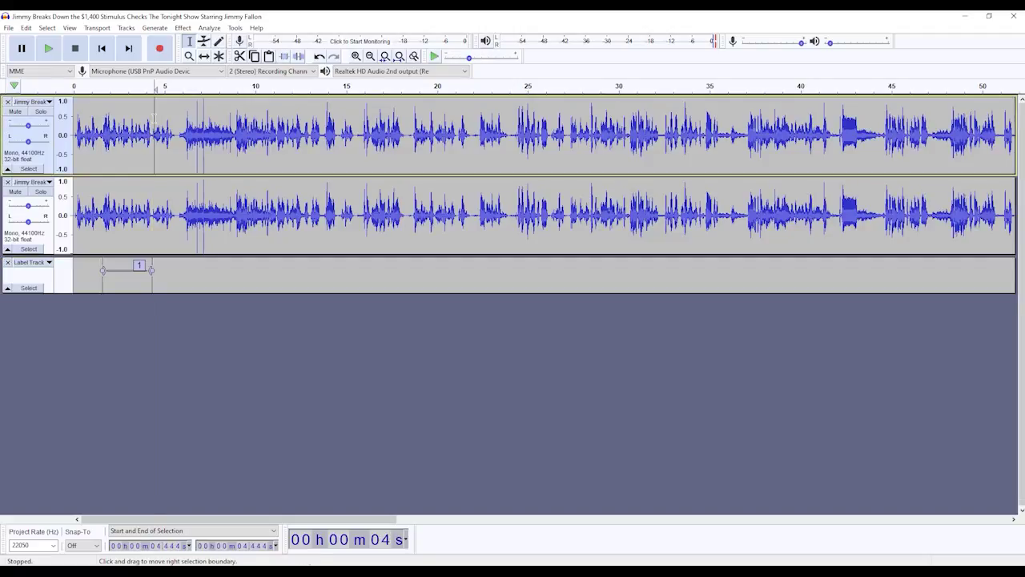
click(152, 118)
key(space)
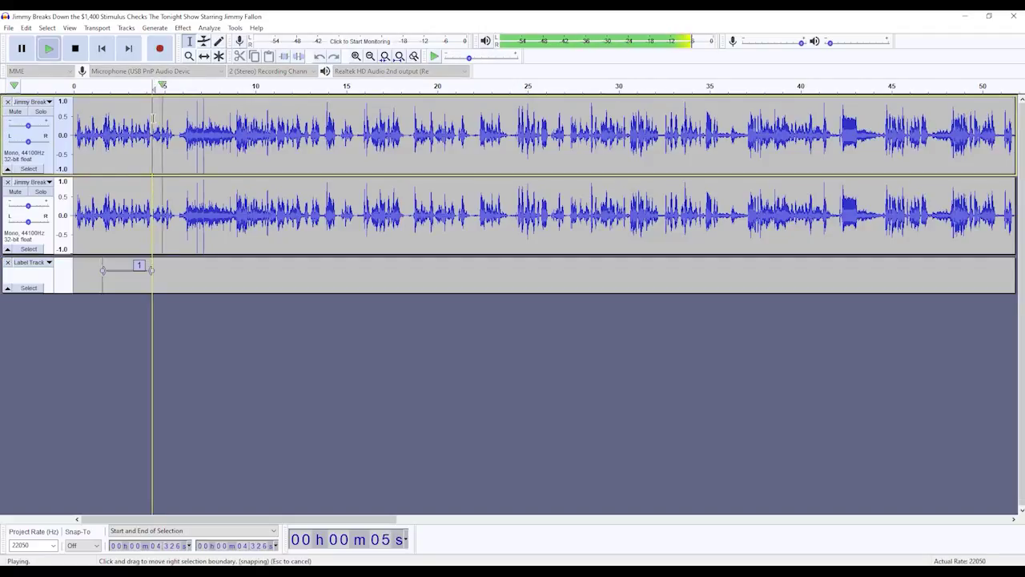
key(space)
drag(152, 119, 174, 122)
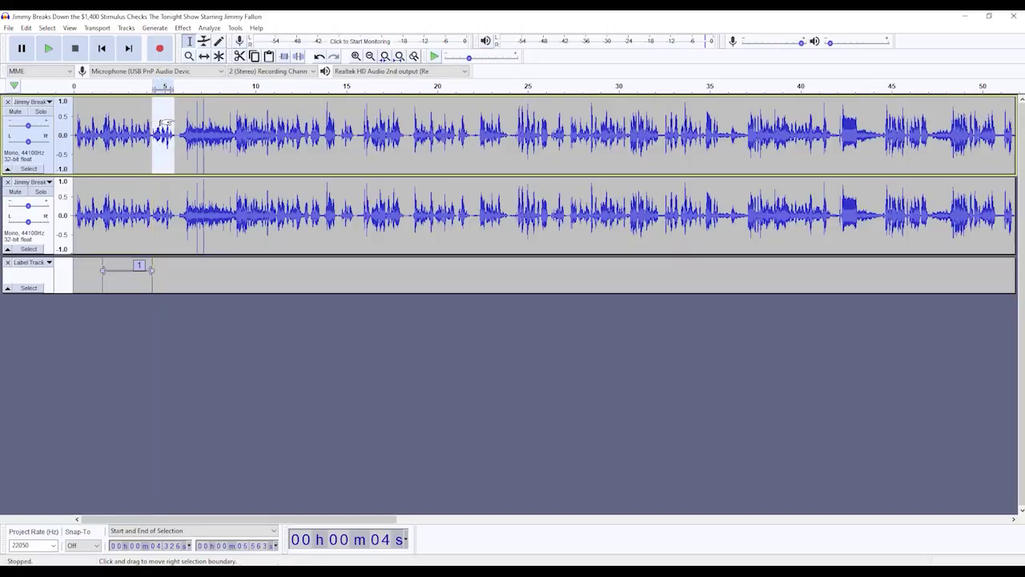
key(ctrl+b)
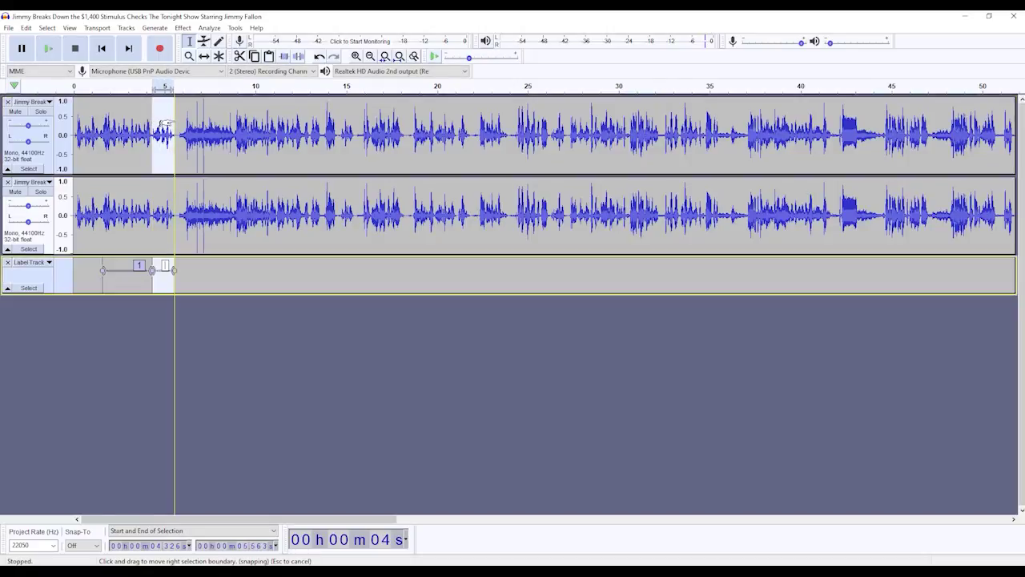
text(2)
key(Return)
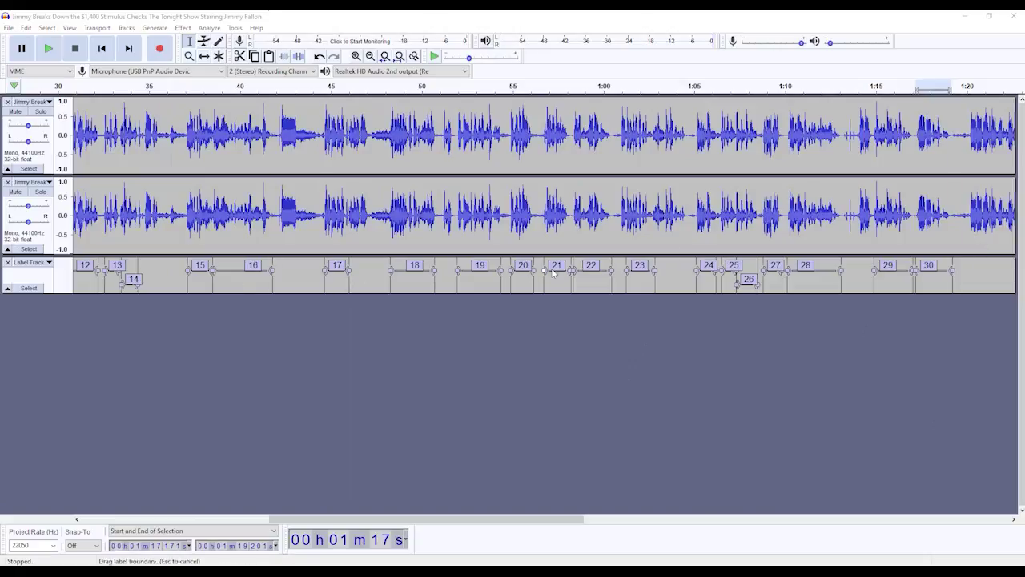
- Set up a multiple-file export split by labels, with WAV encoding set to Signed 16-bit PCM
click(891, 277)
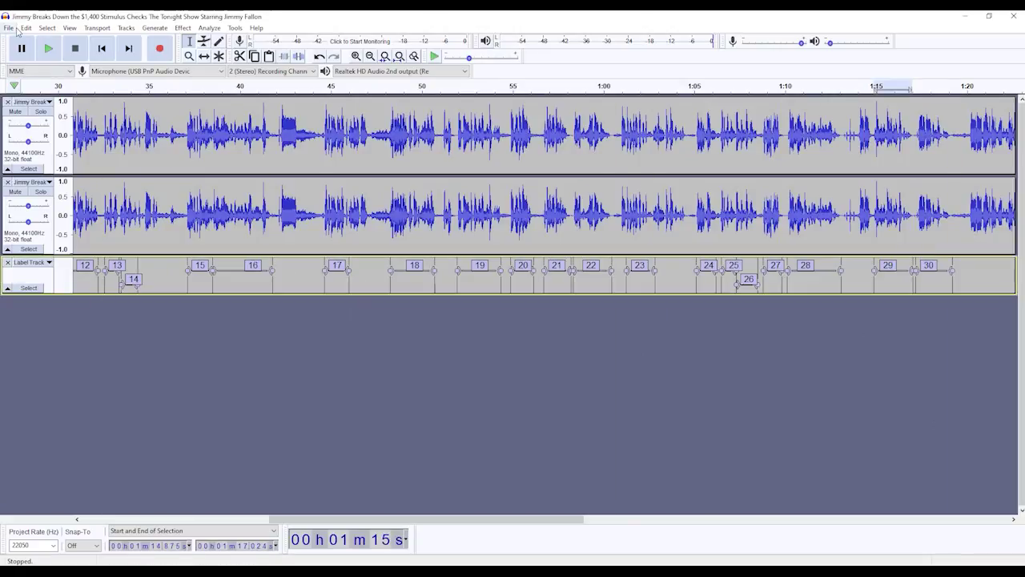
click(12, 29)
mouse_move(60, 109)
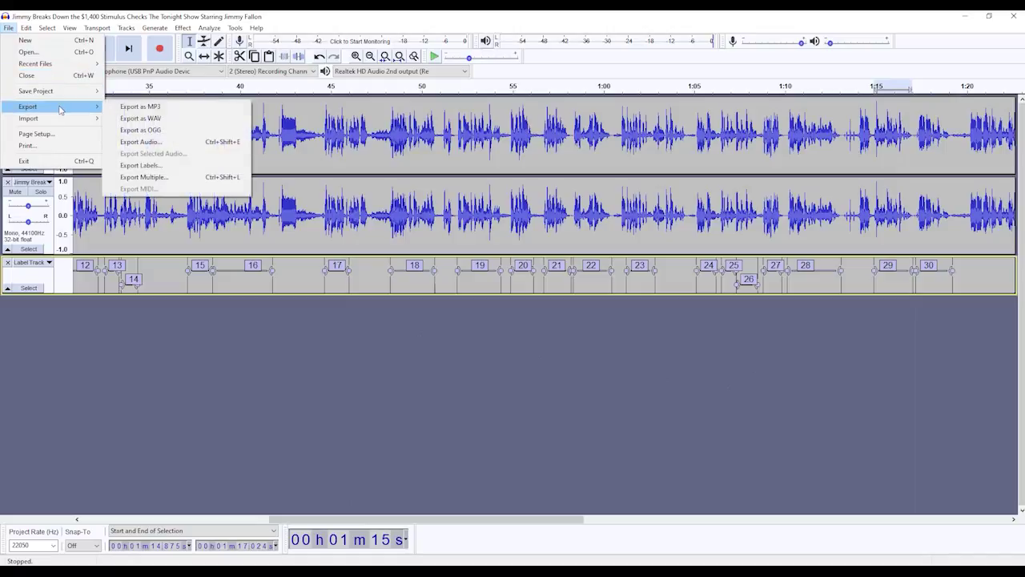
click(180, 177)
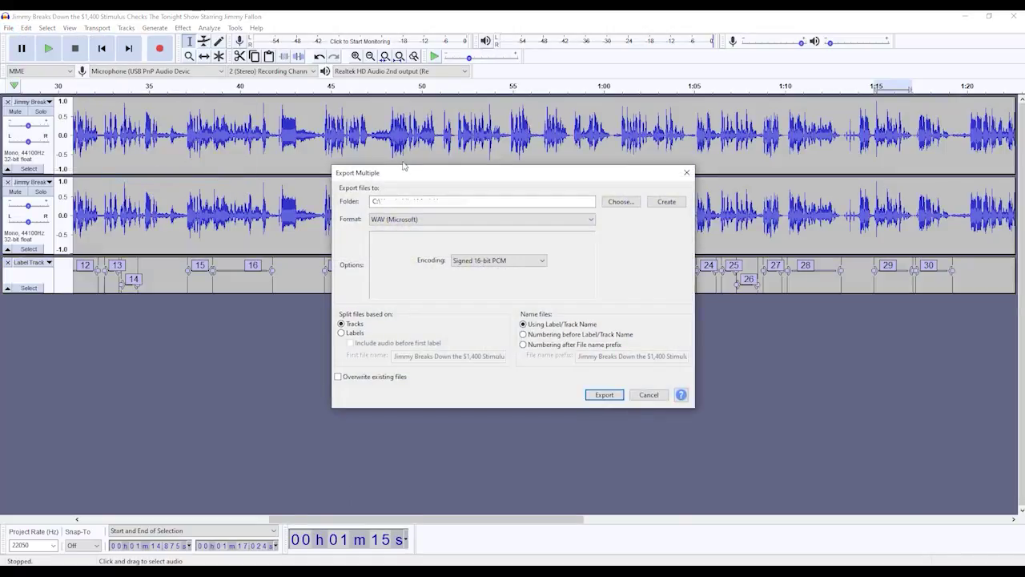
drag(412, 173, 400, 143)
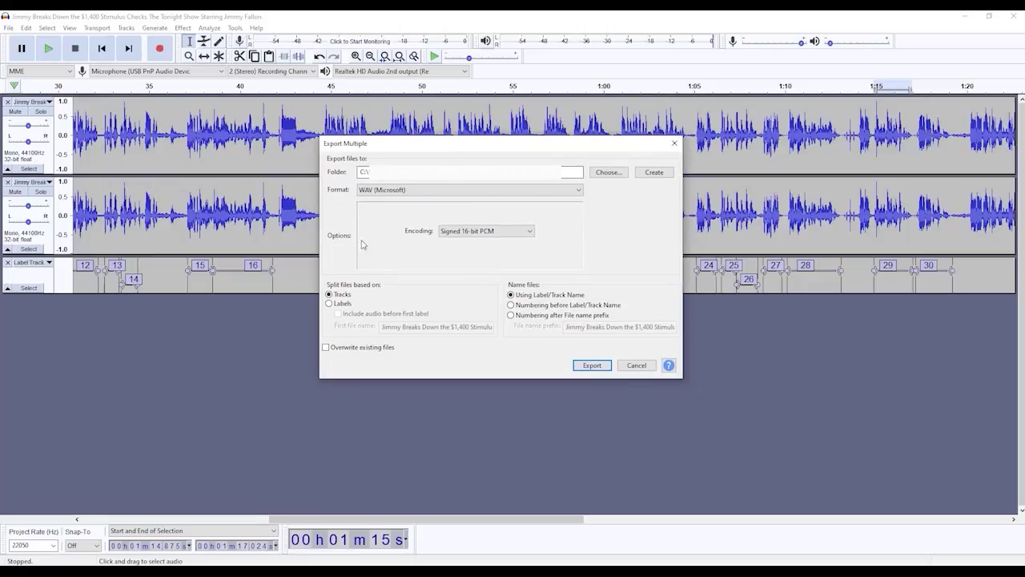
click(347, 305)
click(464, 230)
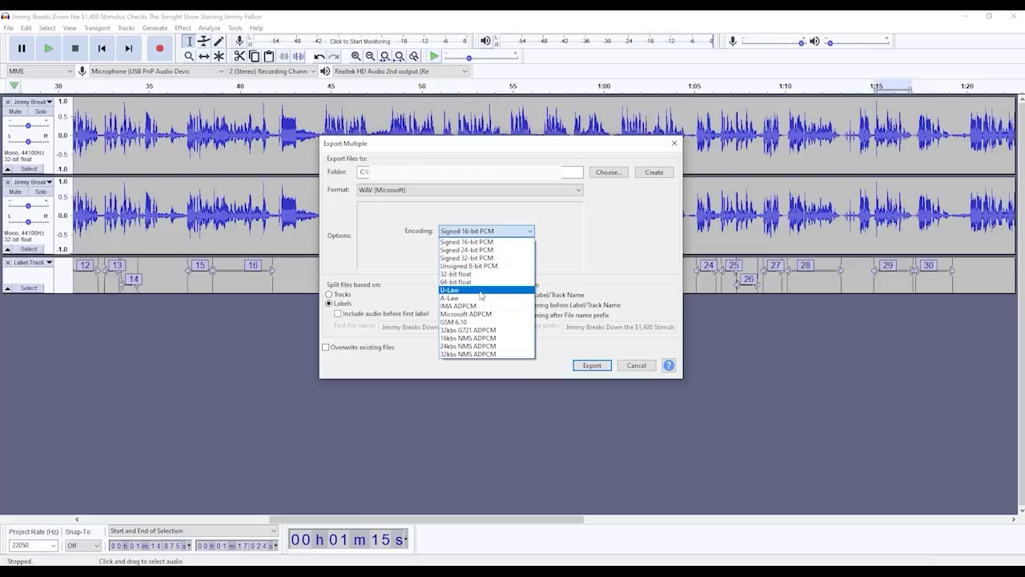
click(490, 241)
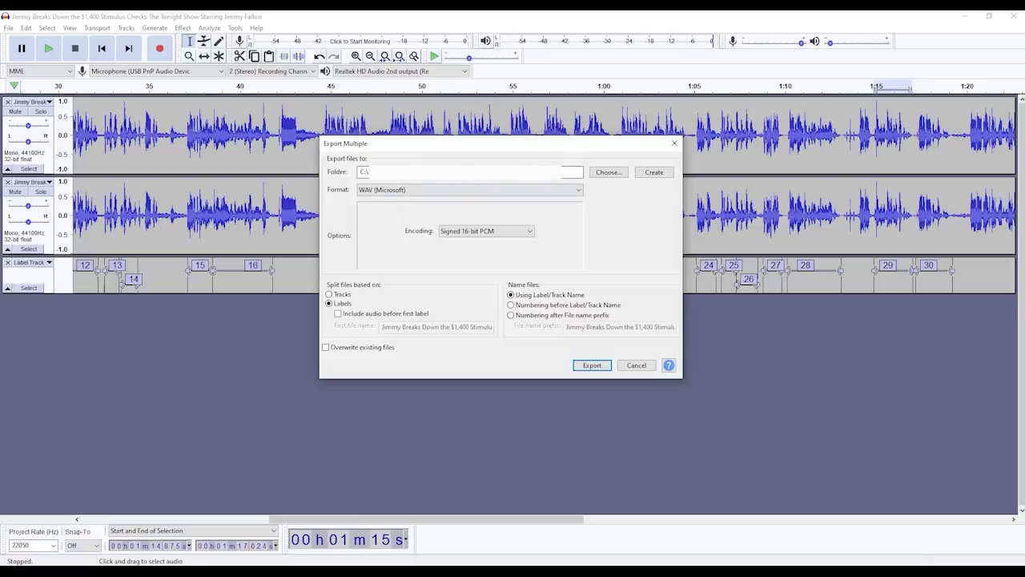
- Choose the Ubuntu\video folder as the destination, export the labelled clips and dismiss the export summary
click(596, 175)
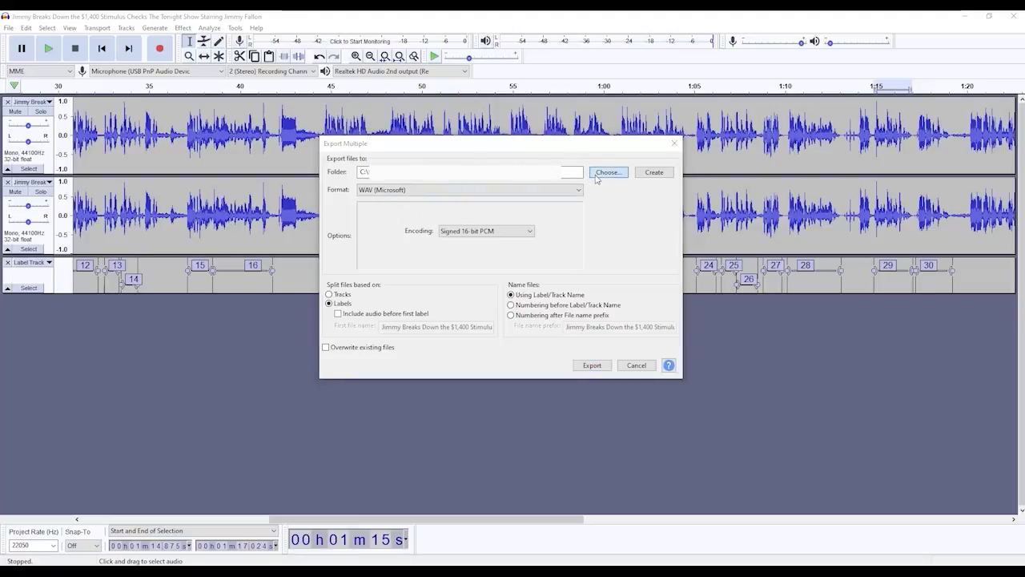
click(598, 280)
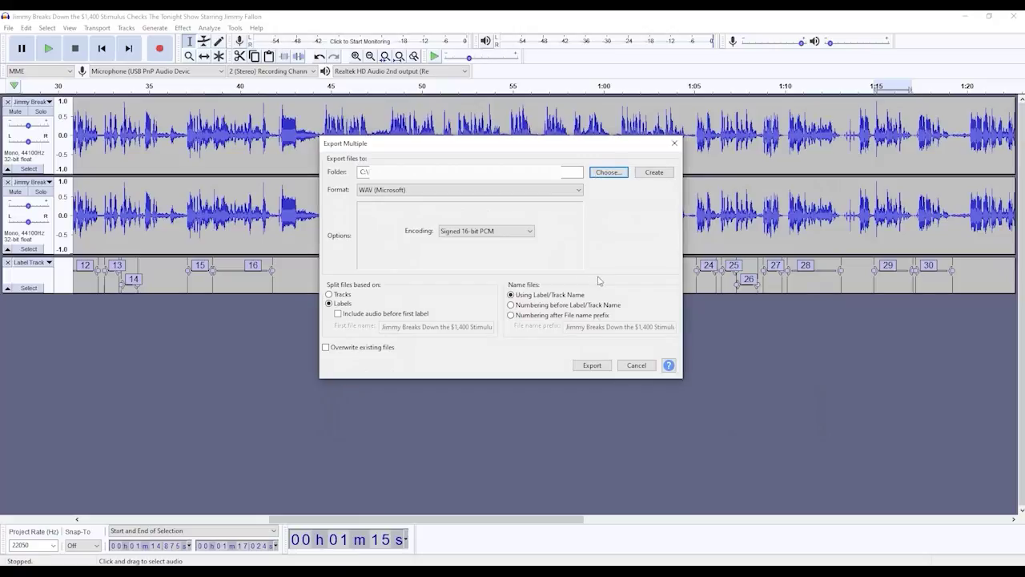
click(591, 365)
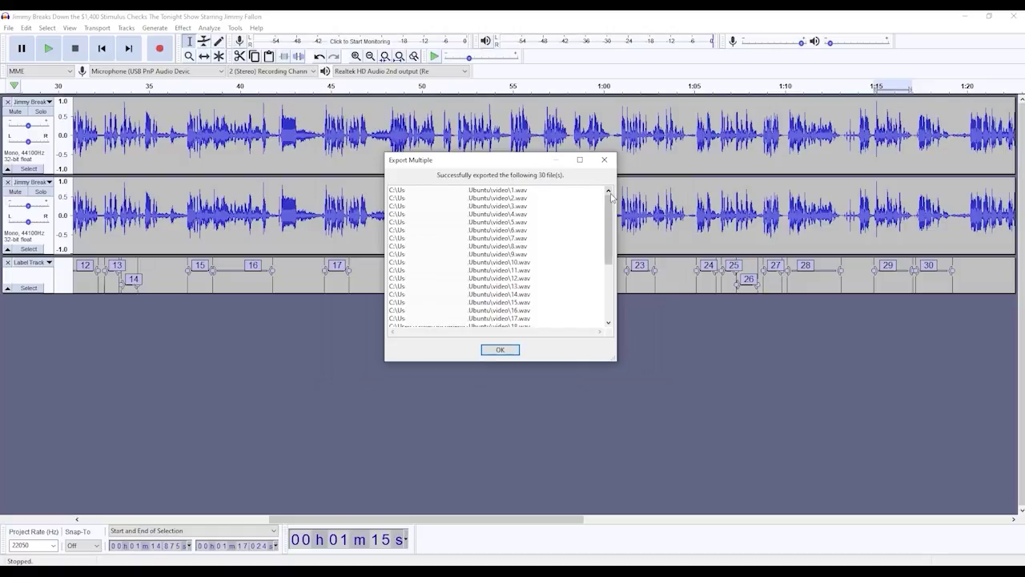
drag(610, 202, 602, 275)
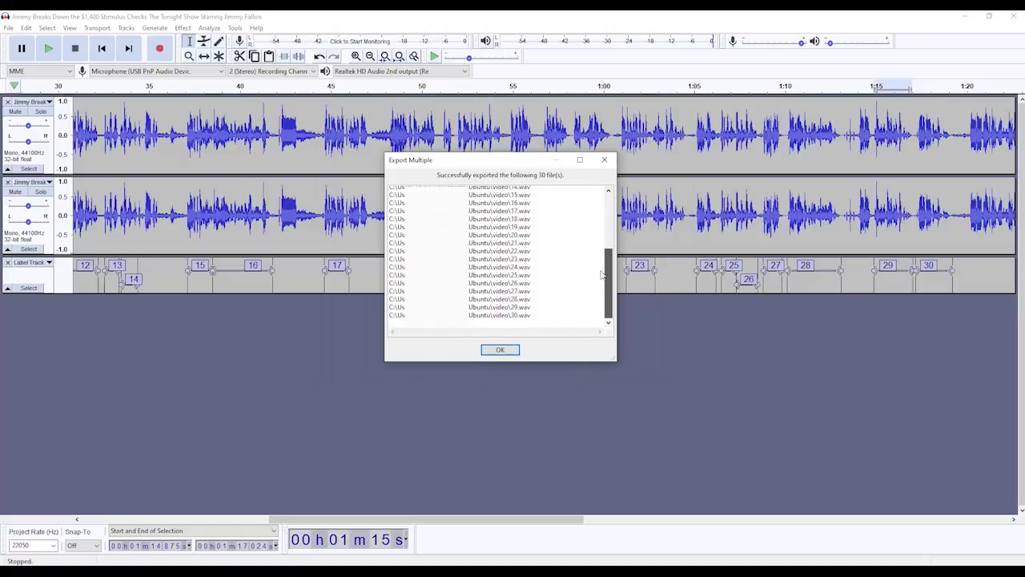
click(504, 351)
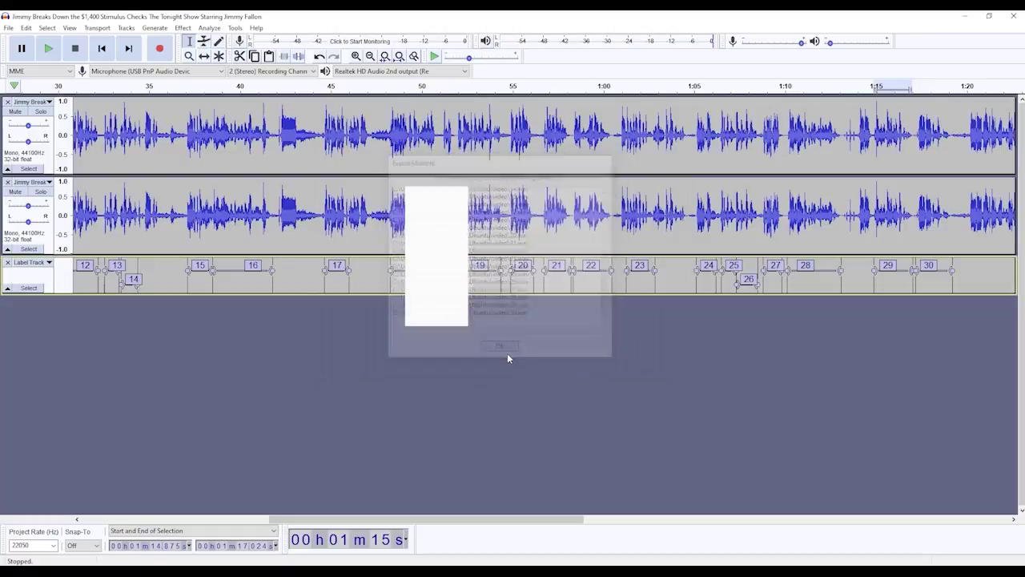
- Switch to File Explorer and create a text document named list.txt alongside the exported clips in the video folder
click(96, 572)
drag(482, 133, 341, 117)
scroll(358, 240, down, 2)
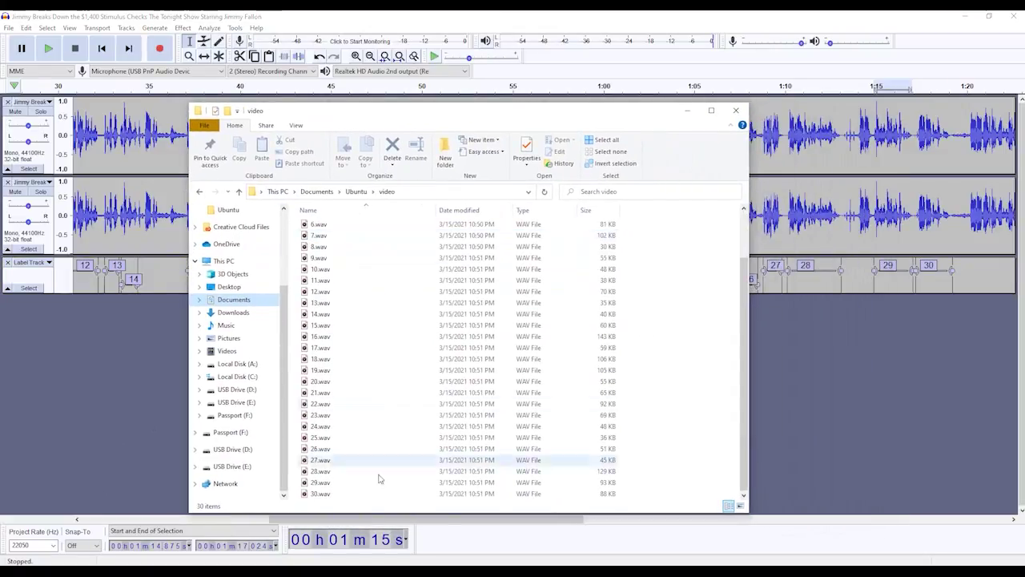
scroll(382, 337, up, 2)
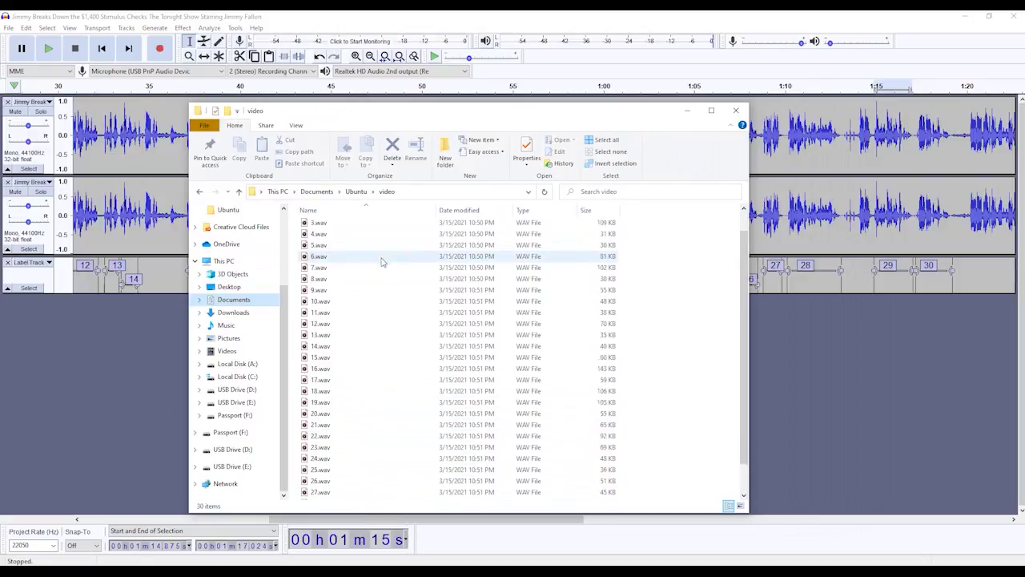
scroll(440, 377, down, 2)
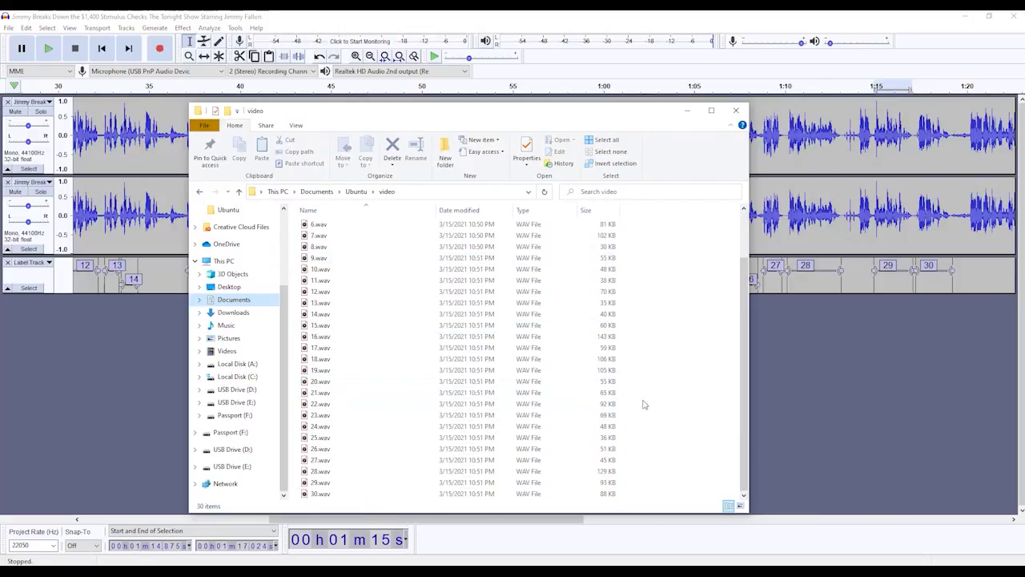
right_click(694, 437)
mouse_move(709, 413)
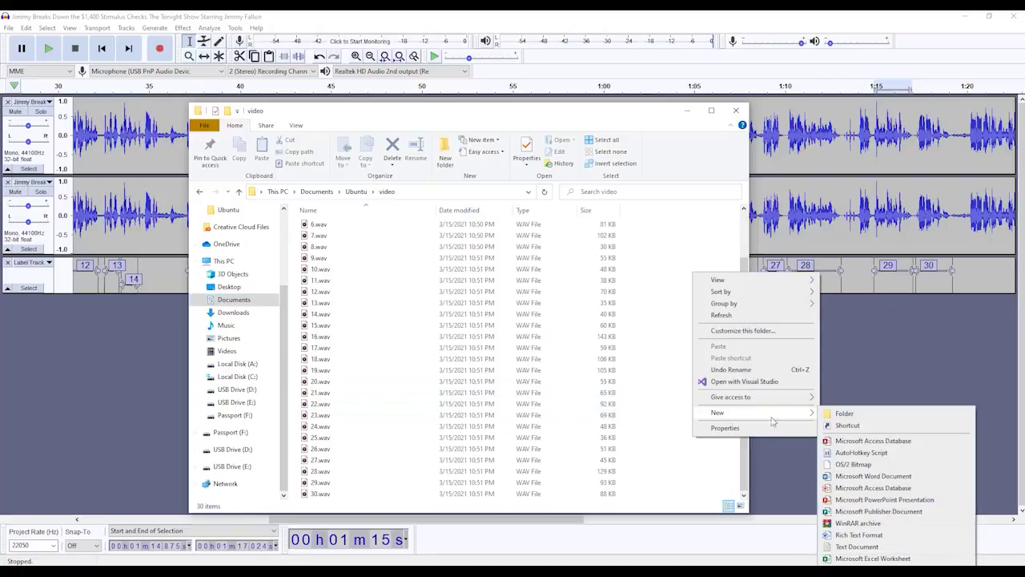
click(868, 546)
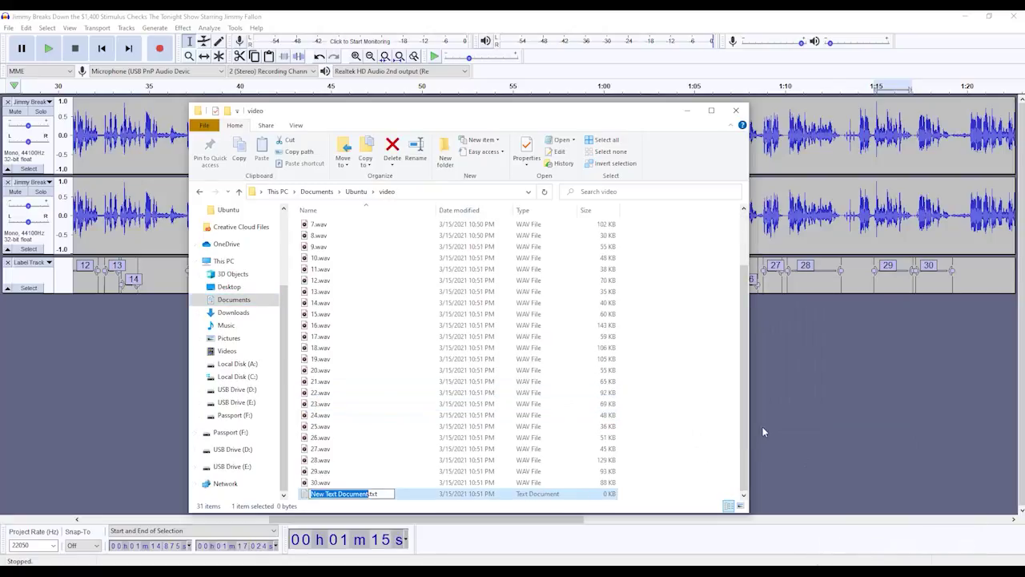
text(list)
key(Return)
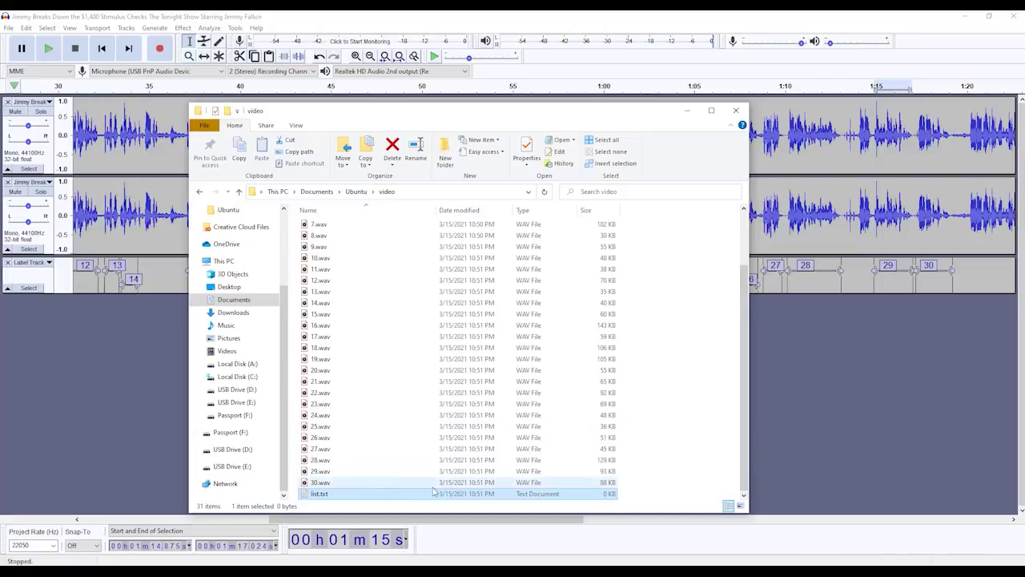
- Open list.txt in Notepad beside the clip list and enter the first line as wavs/1.wav|
double_click(394, 492)
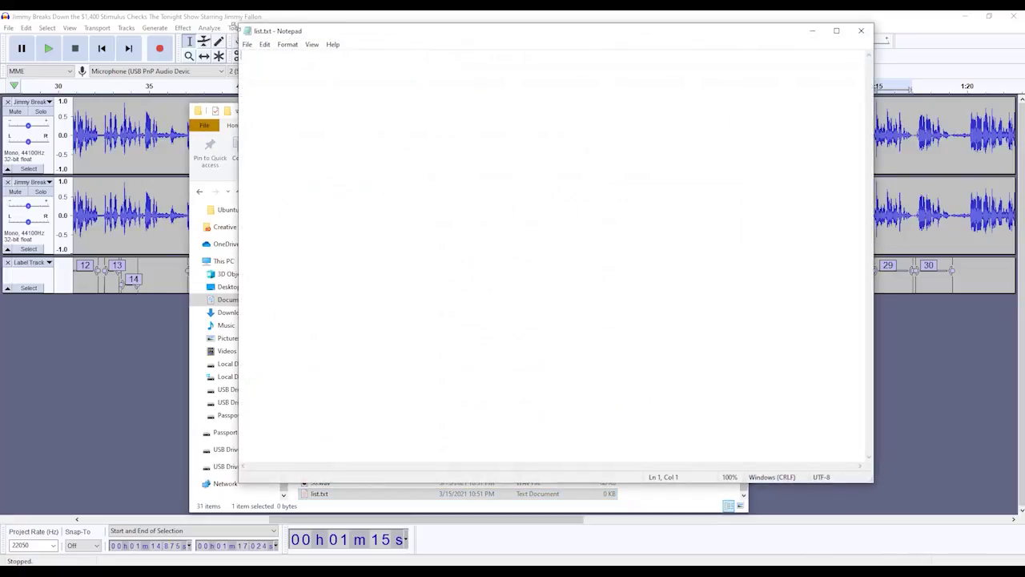
drag(393, 92, 489, 184)
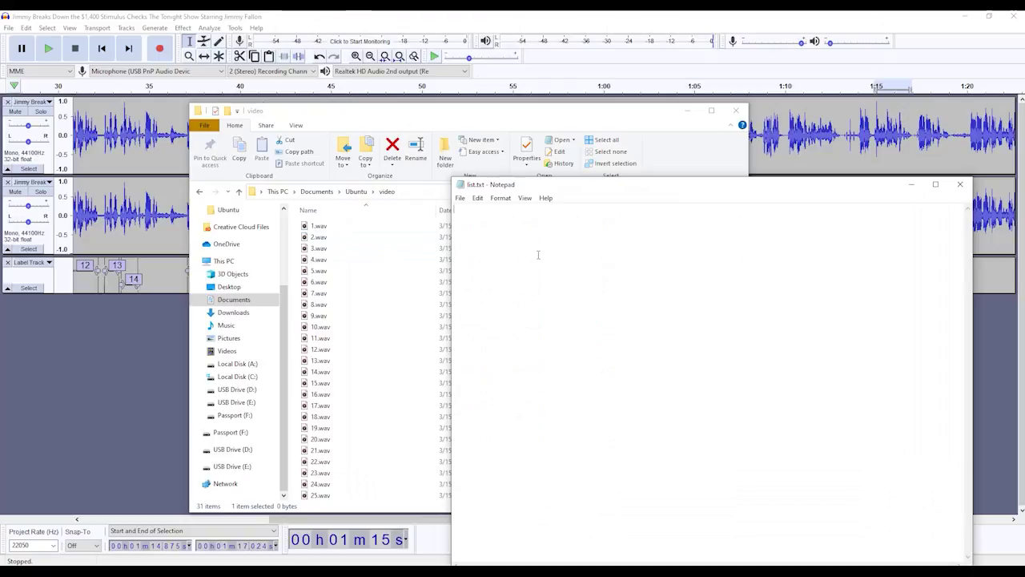
text(f)
text(i)
text(av)
text(s/1.wav)
key(Home)
key(Delete)
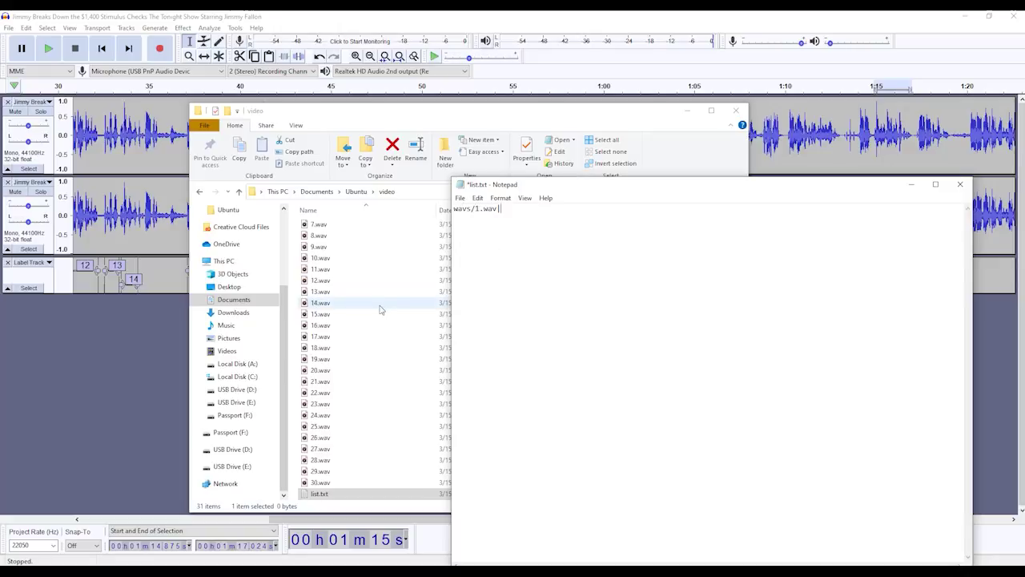
- Add one line per remaining clip, from wavs/2.wav| to wavs/30.wav|, and save list.txt
text(wavs/2.wav wavs/3.wav wavs/4.wav wavs/5.wav wavs/6.wav wavs/7.wav wavs/8.wav wavs/9.wav wavs/10.wav wavs/11.wav wavs/12.wav wavs/13.wav wavs/14.wav wavs/15.wav wavs/16.wav wavs/17.wav wavs/18.wav wavs/19.wav wavs/20.wav wavs/21.wav wavs/22.wav wavs/23.wav wavs/24.wav wavs/25.wav wavs/26.wav wavs/27.wav wavs/28.wav wavs/29.wav wavs/30.wav)
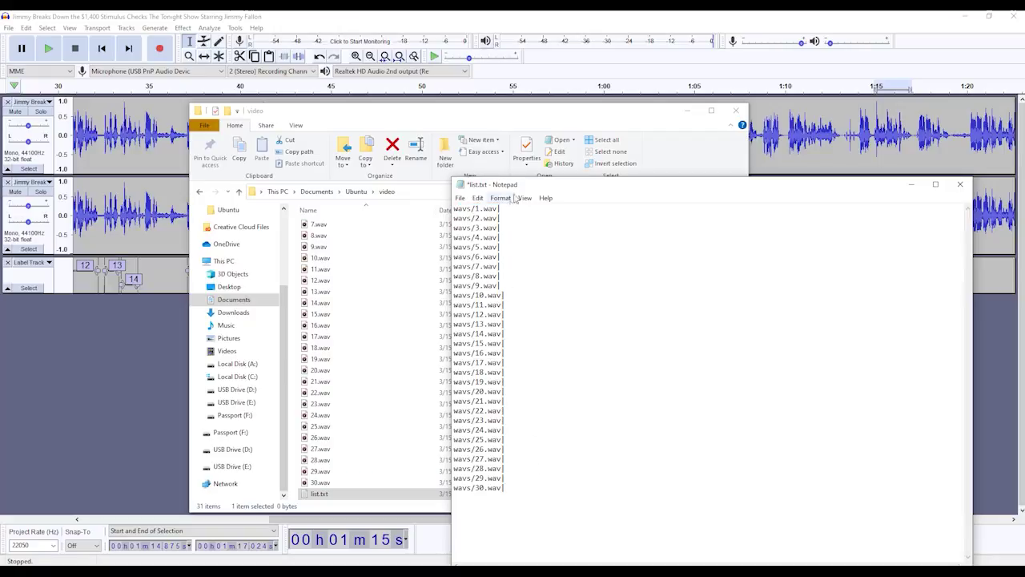
drag(526, 191, 541, 179)
key(ctrl+s)
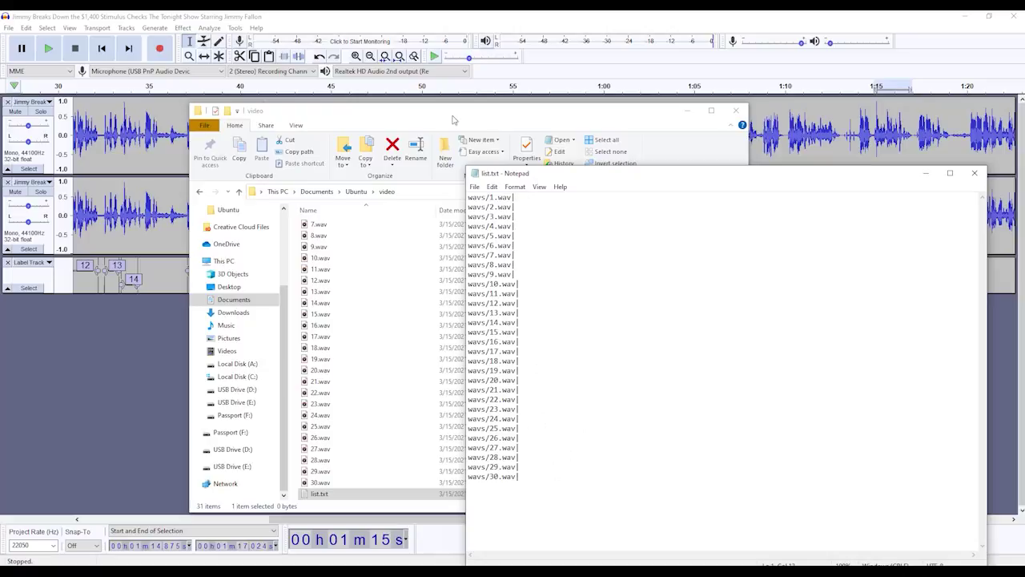
- Return to the video folder and play 1.wav to hear its phrase
drag(449, 110, 380, 90)
scroll(331, 270, up, 2)
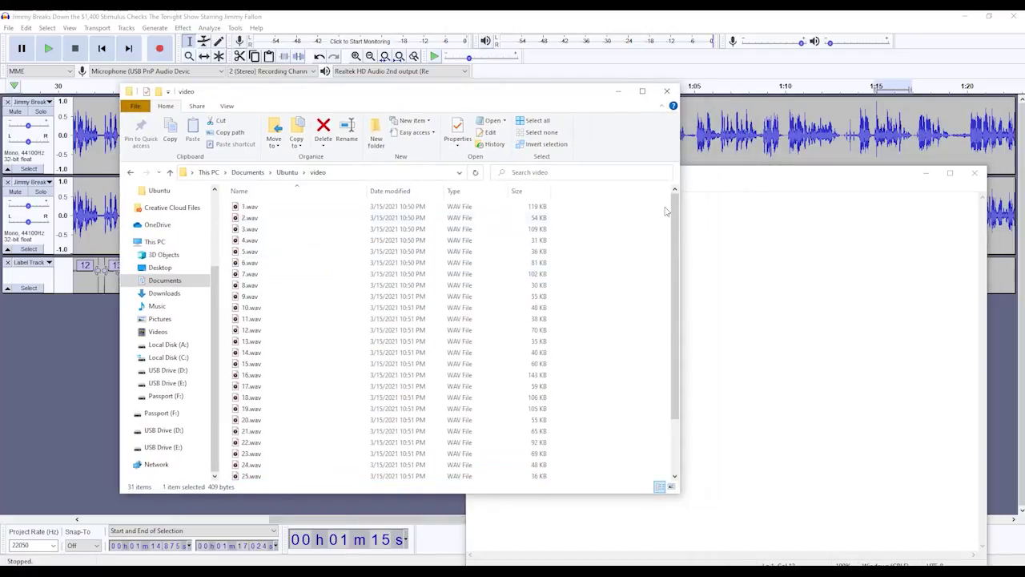
key(alt+Tab)
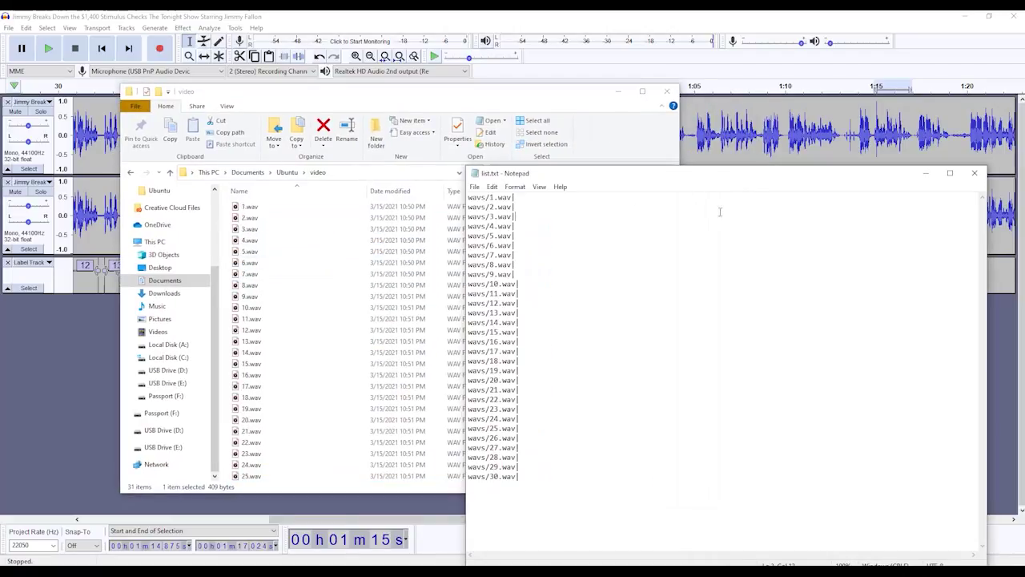
double_click(324, 208)
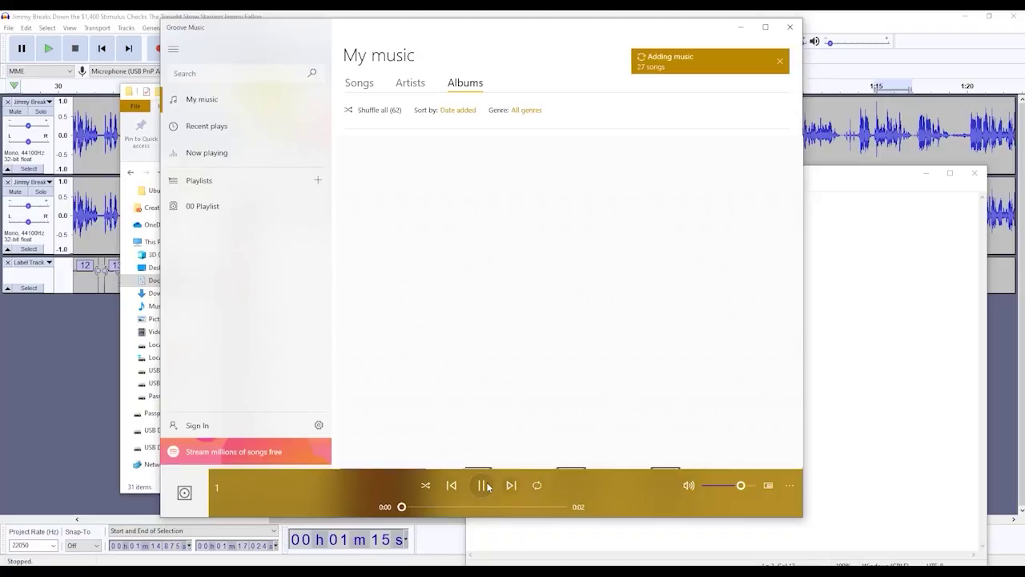
- Add the transcript "The white house announced that stimulus checks are being sent out." after wavs/1.wav| in list.txt
click(847, 283)
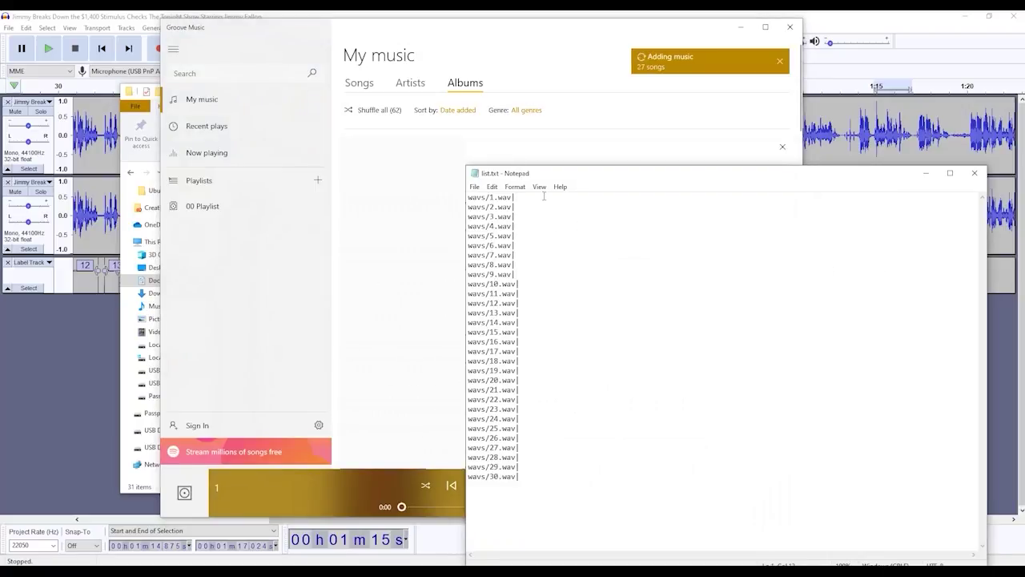
click(544, 195)
text(The white house anno)
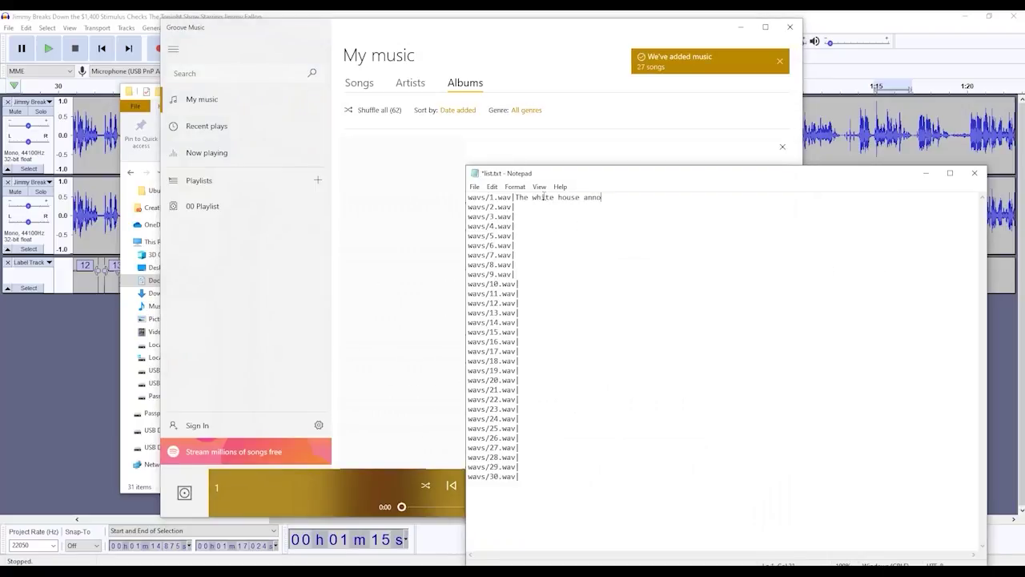
text(unced stimulus checks are being sent out.)
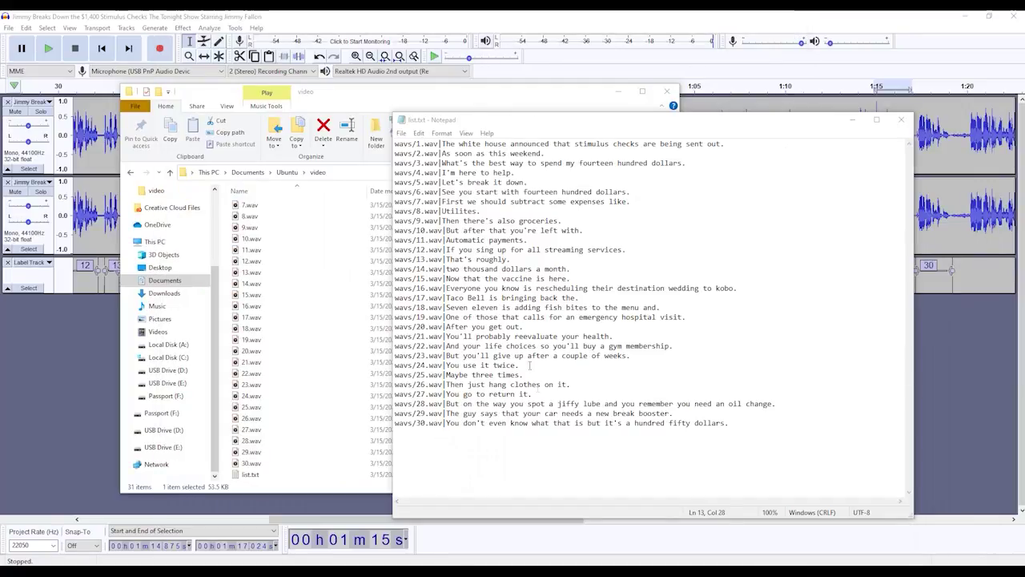
- Review the transcript lines in list.txt, close the document and look over the files in the video folder
click(722, 418)
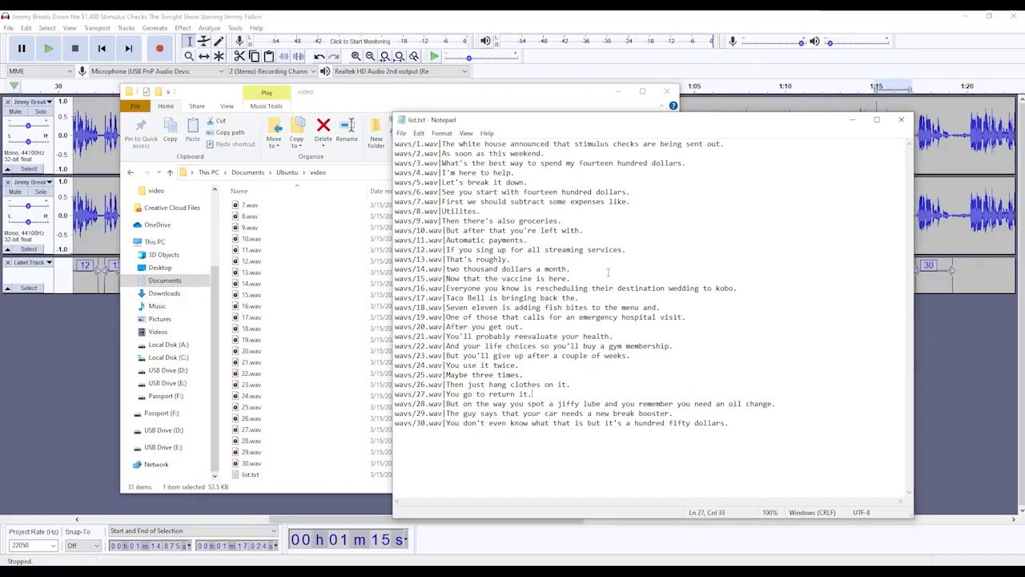
click(547, 223)
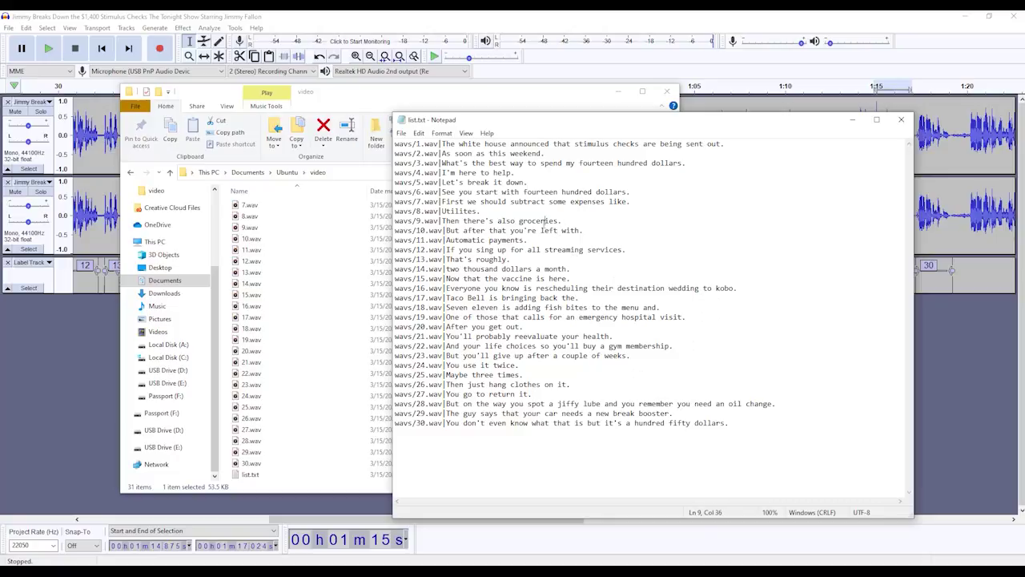
click(901, 120)
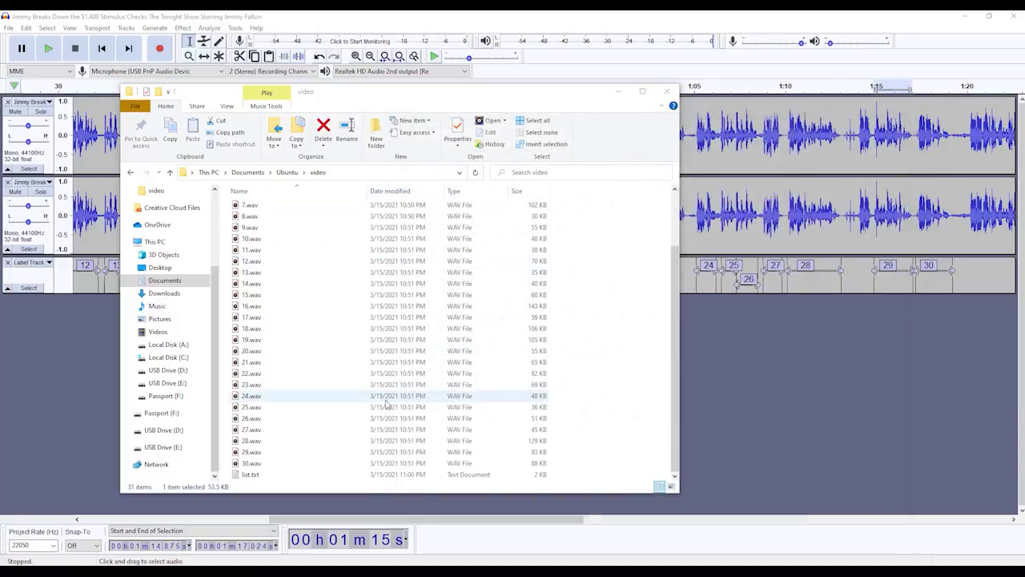
scroll(344, 248, up, 2)
scroll(336, 215, down, 2)
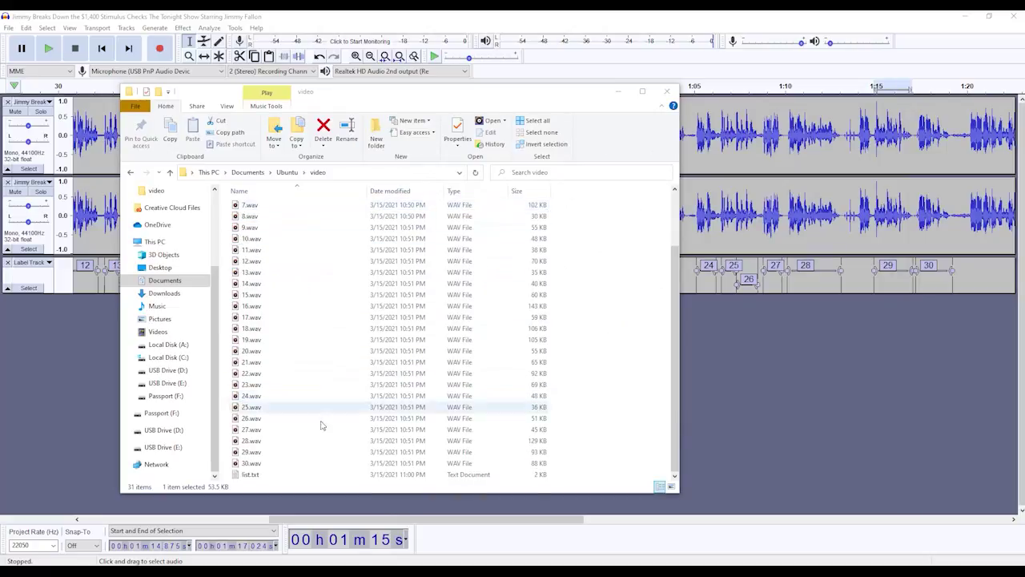